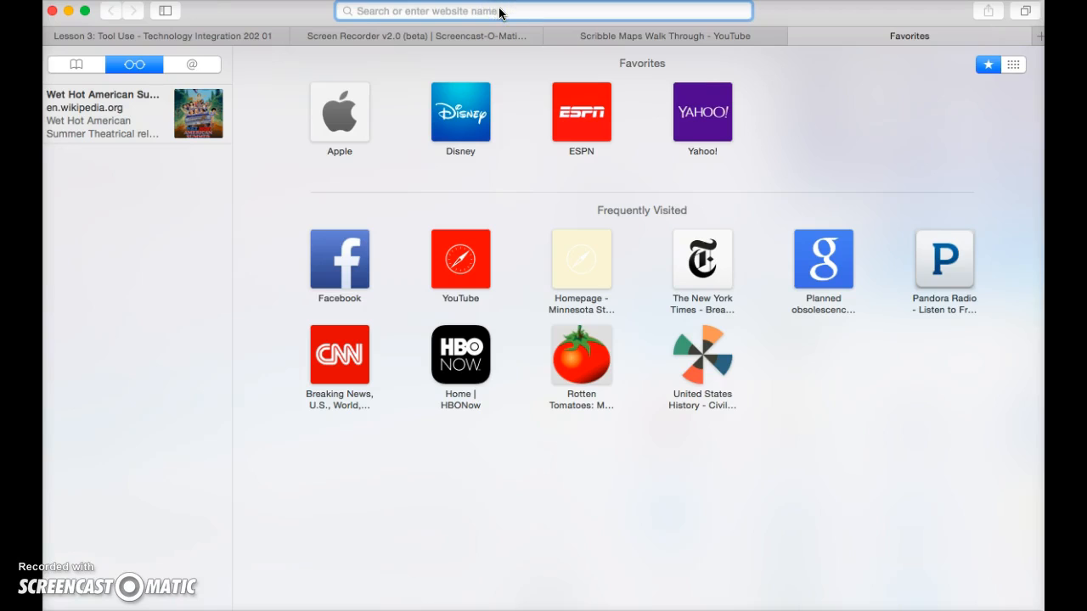
{"action": "type", "text": "https://www.khanacademy.org"}
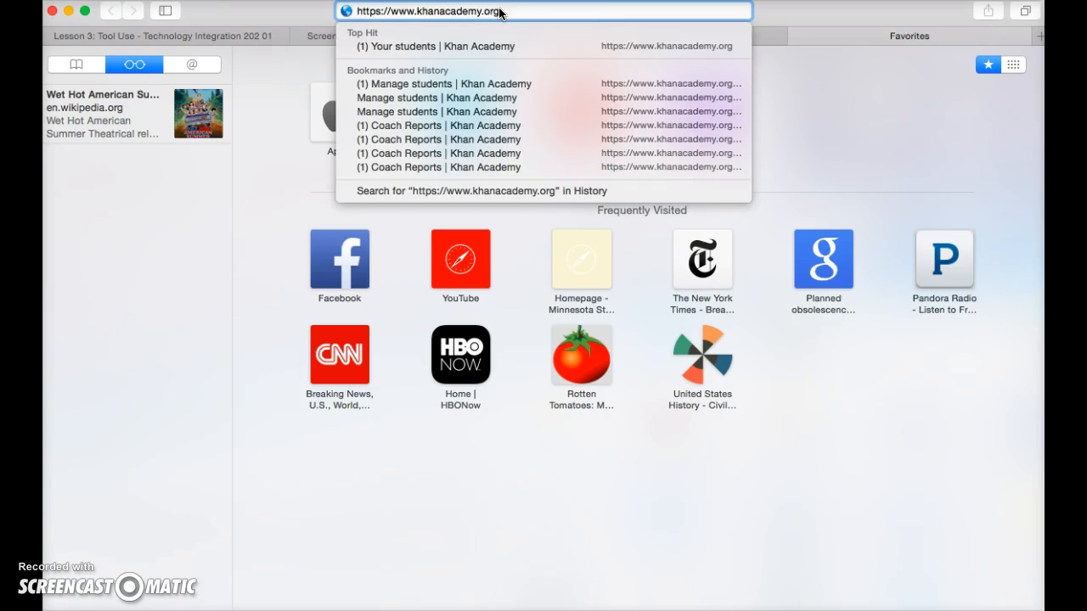
{"action": "key", "text": "Return"}
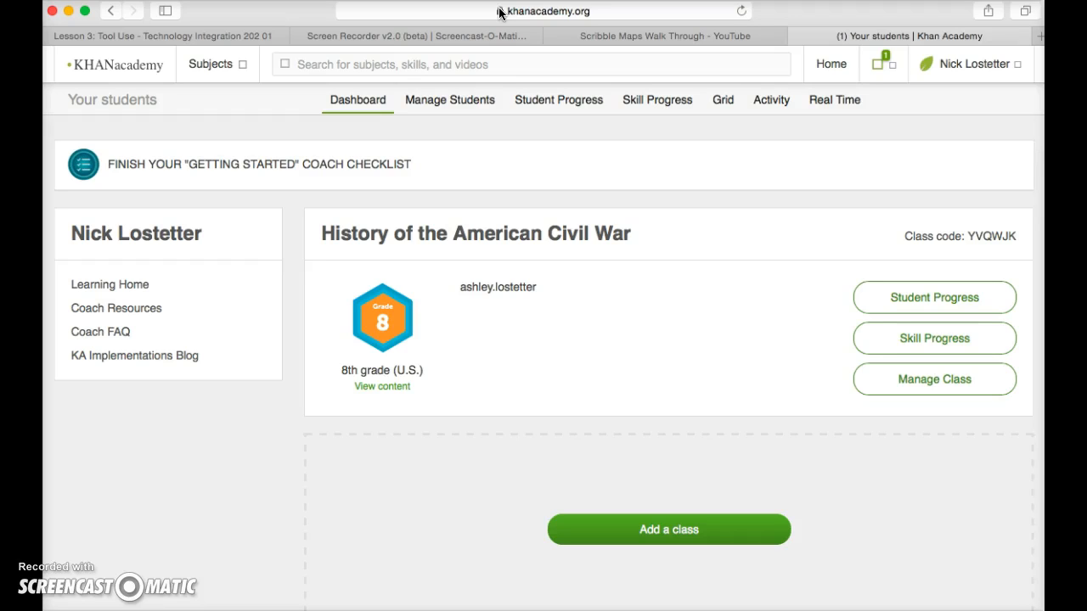
{"action": "left_click", "coordinate": [502, 63]}
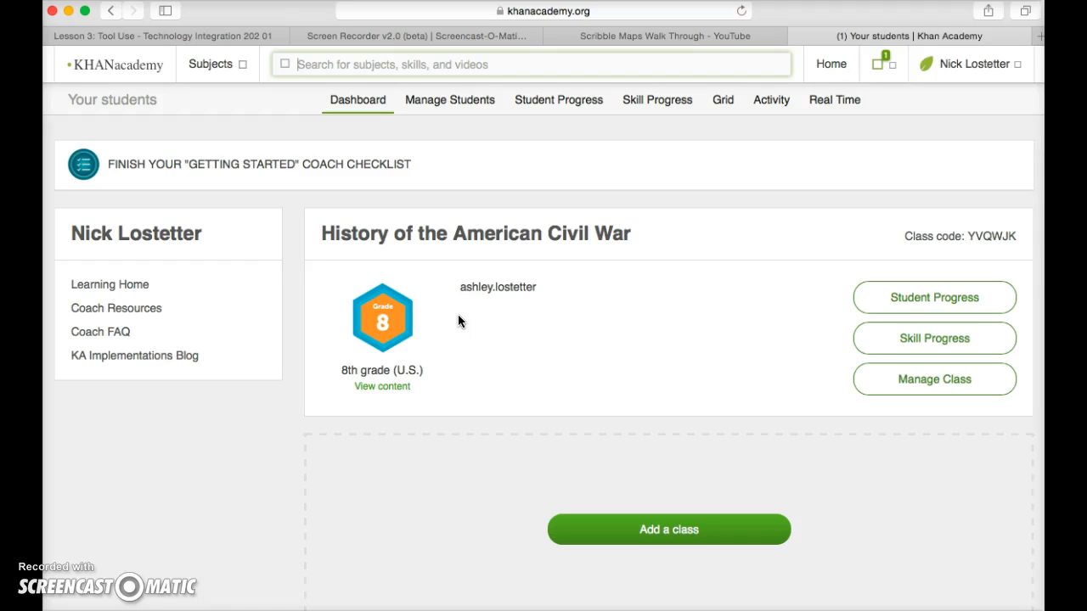
{"action": "left_click", "coordinate": [458, 315]}
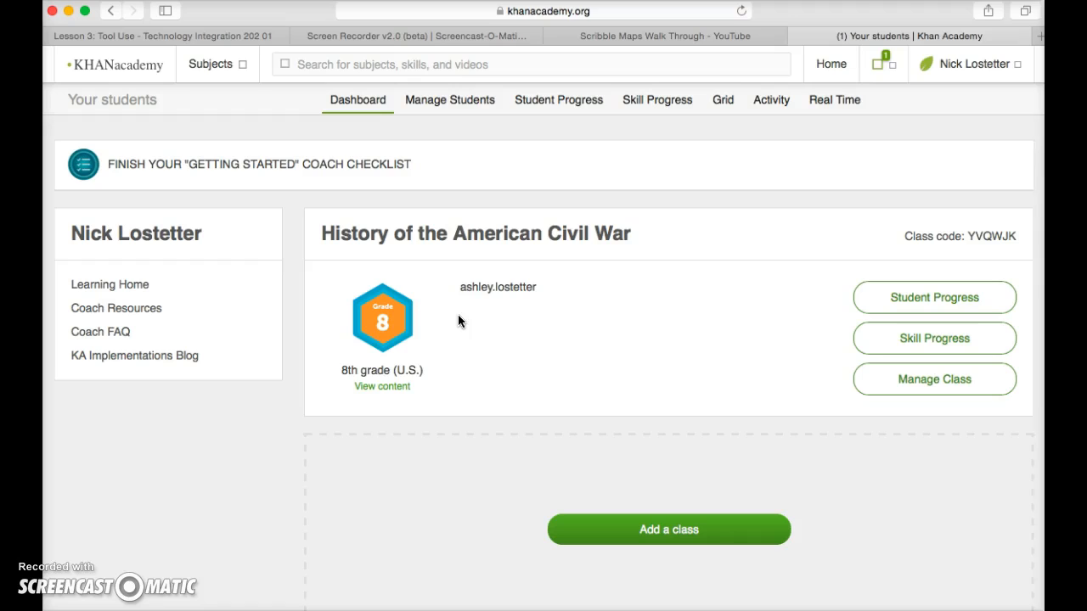
View the list of all managed students and check the options for removing students.
{"action": "left_click", "coordinate": [493, 283]}
{"action": "left_click", "coordinate": [612, 321]}
{"action": "left_click", "coordinate": [456, 101]}
{"action": "left_click", "coordinate": [310, 219]}
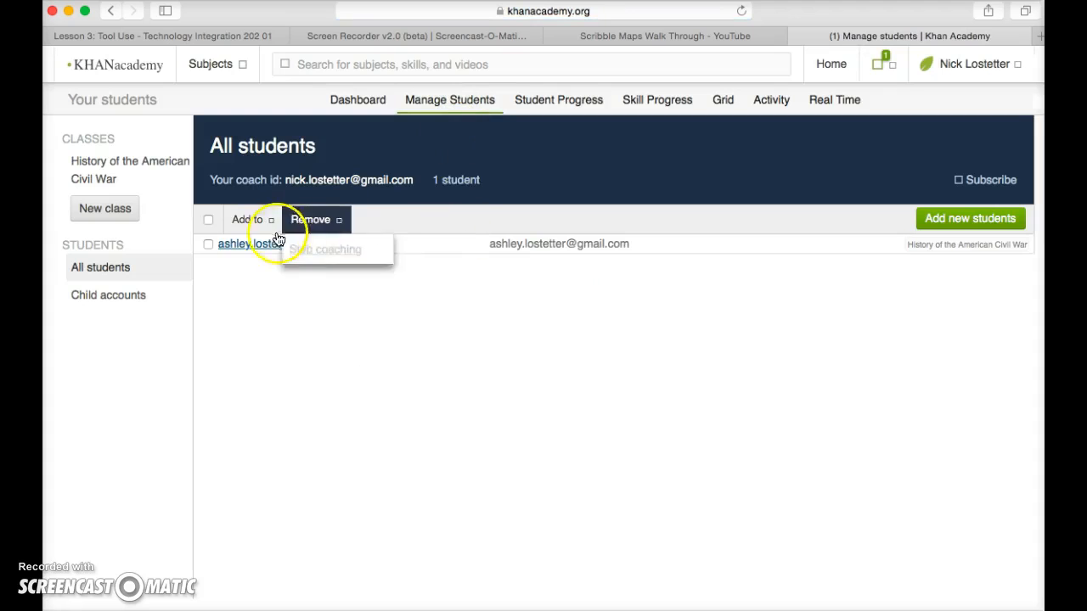
{"action": "left_click", "coordinate": [364, 283]}
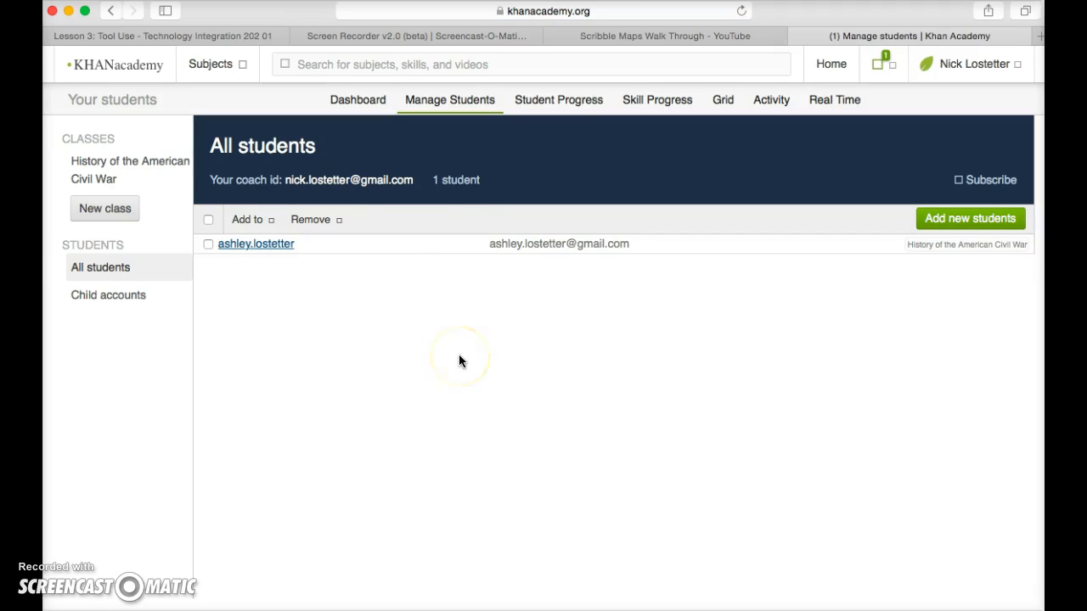
Examine the Student Progress report for the class's 8th grade (U.S.) mission, including the mastery chart, student table and legend.
{"action": "left_click", "coordinate": [556, 105]}
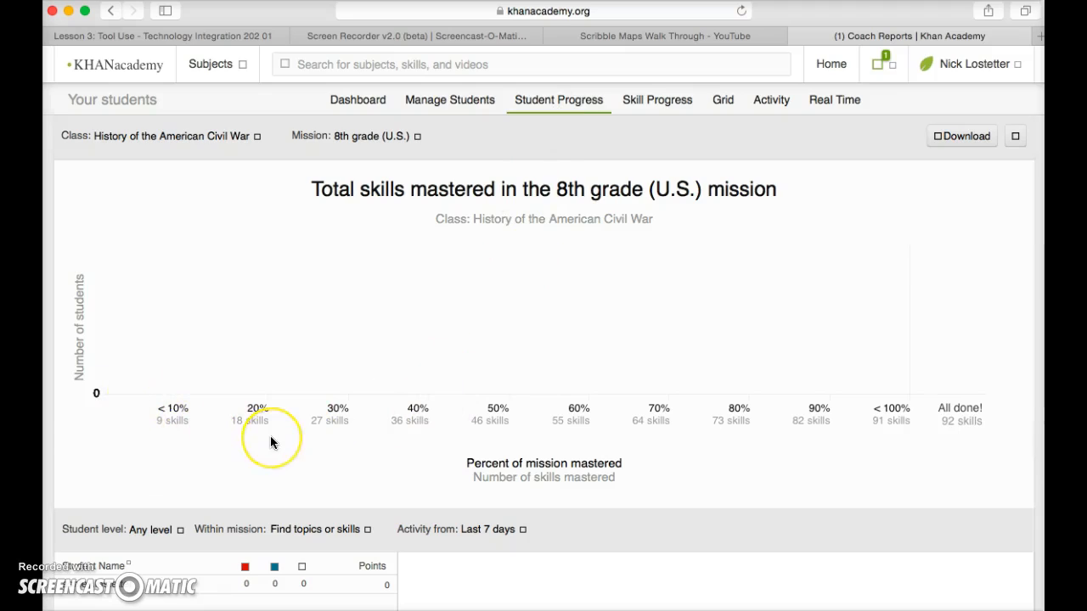
{"action": "scroll", "coordinate": [270, 437], "scroll_direction": "down", "scroll_amount": 4}
{"action": "scroll", "coordinate": [271, 399], "scroll_direction": "up", "scroll_amount": 3}
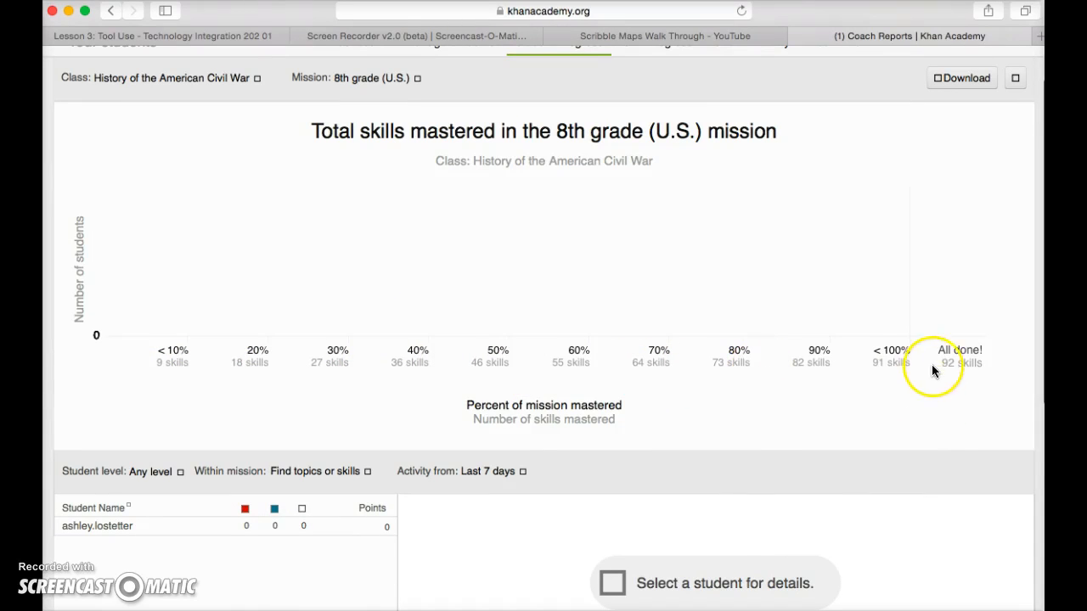
{"action": "scroll", "coordinate": [466, 283], "scroll_direction": "down", "scroll_amount": 5}
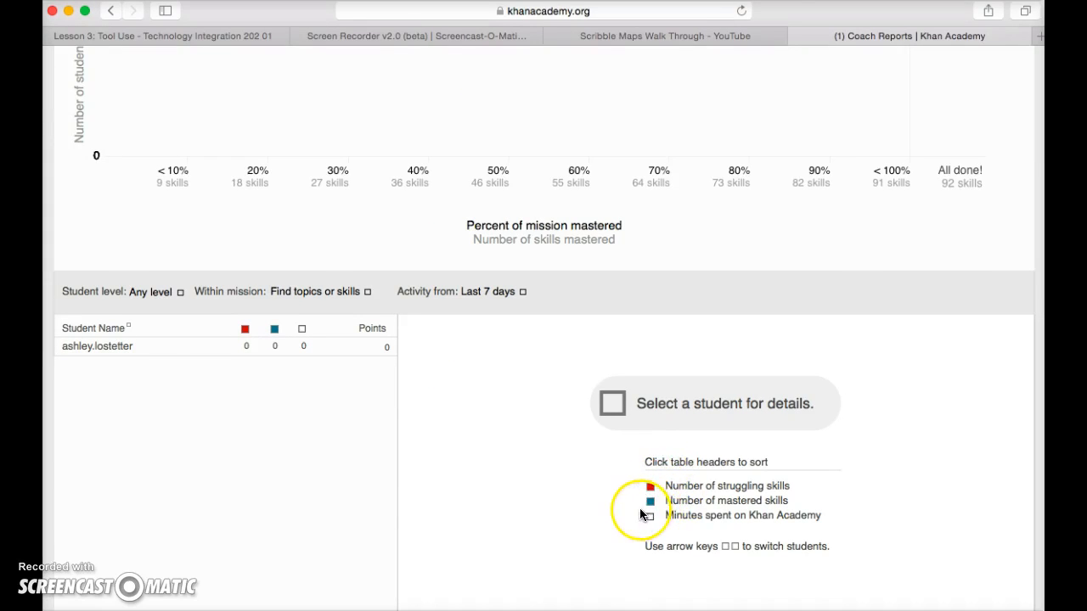
{"action": "scroll", "coordinate": [522, 496], "scroll_direction": "down", "scroll_amount": 5}
{"action": "scroll", "coordinate": [521, 496], "scroll_direction": "down", "scroll_amount": 3}
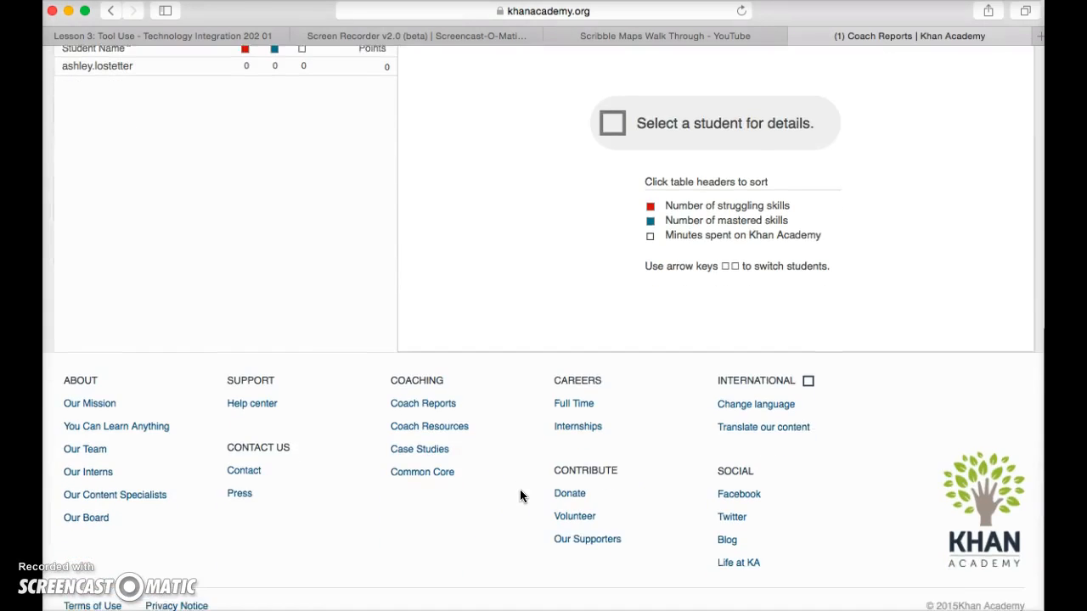
{"action": "scroll", "coordinate": [521, 495], "scroll_direction": "up", "scroll_amount": 12}
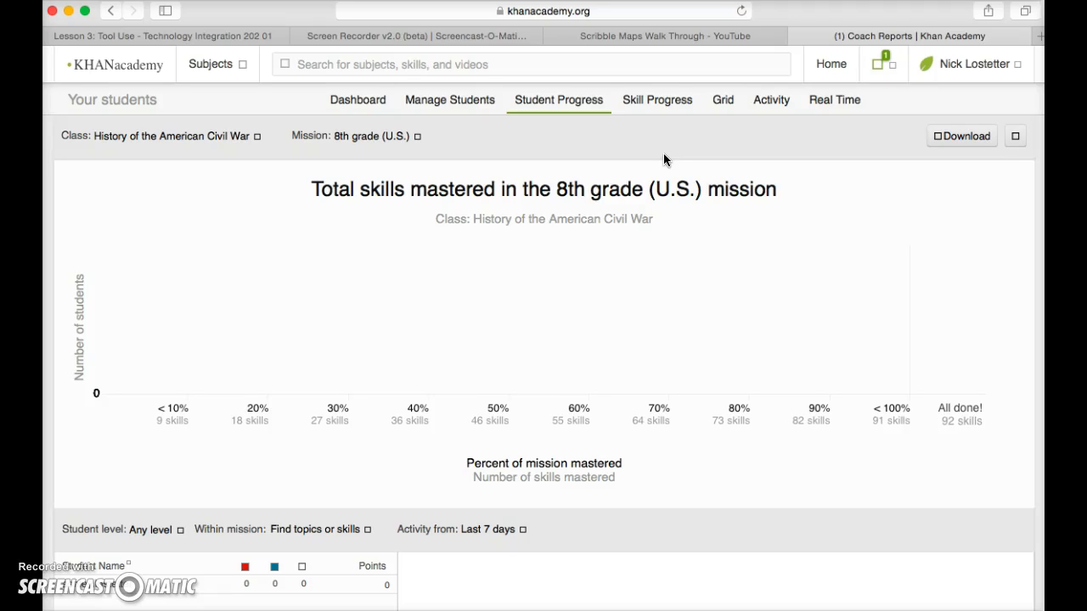
Review the Skill Progress report for the 8th grade (U.S.) mission, from its numbers and operations skills to the remaining topics.
{"action": "left_click", "coordinate": [663, 105]}
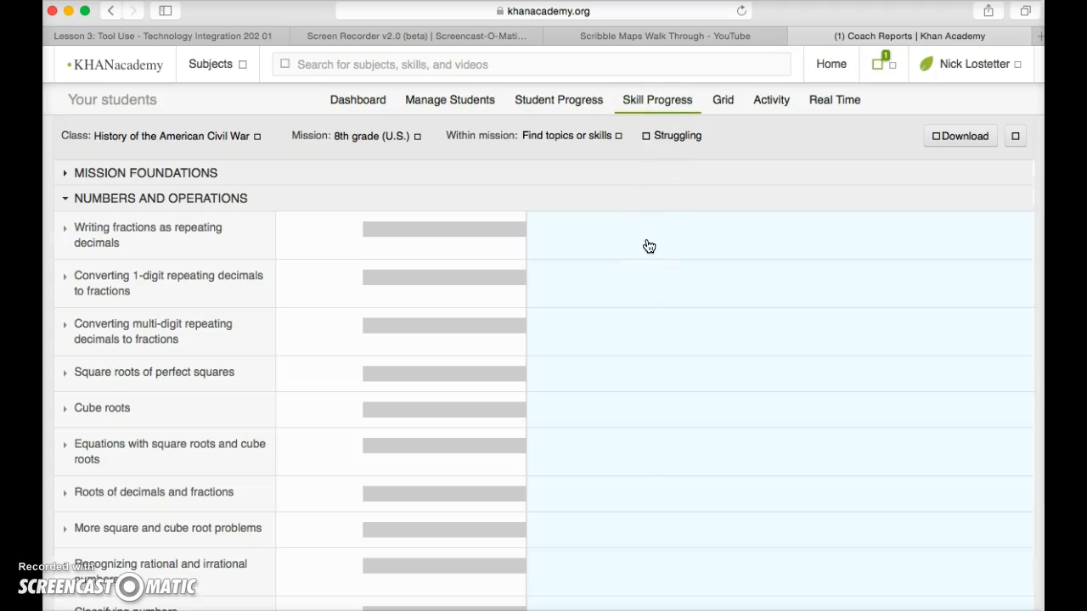
{"action": "scroll", "coordinate": [649, 246], "scroll_direction": "down", "scroll_amount": 1}
{"action": "scroll", "coordinate": [649, 246], "scroll_direction": "up", "scroll_amount": 1}
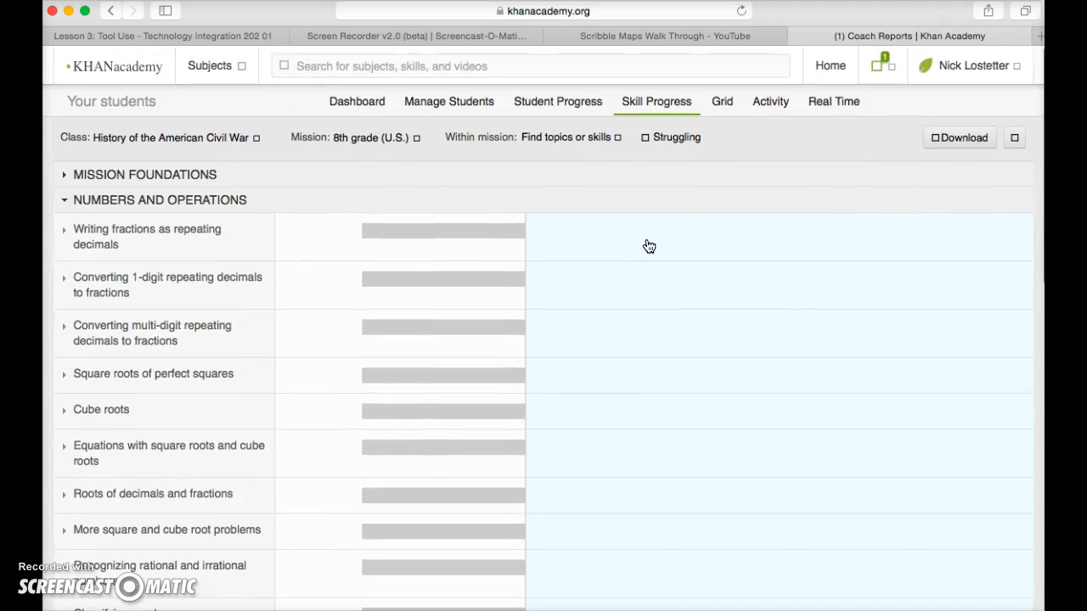
{"action": "scroll", "coordinate": [648, 246], "scroll_direction": "down", "scroll_amount": 2}
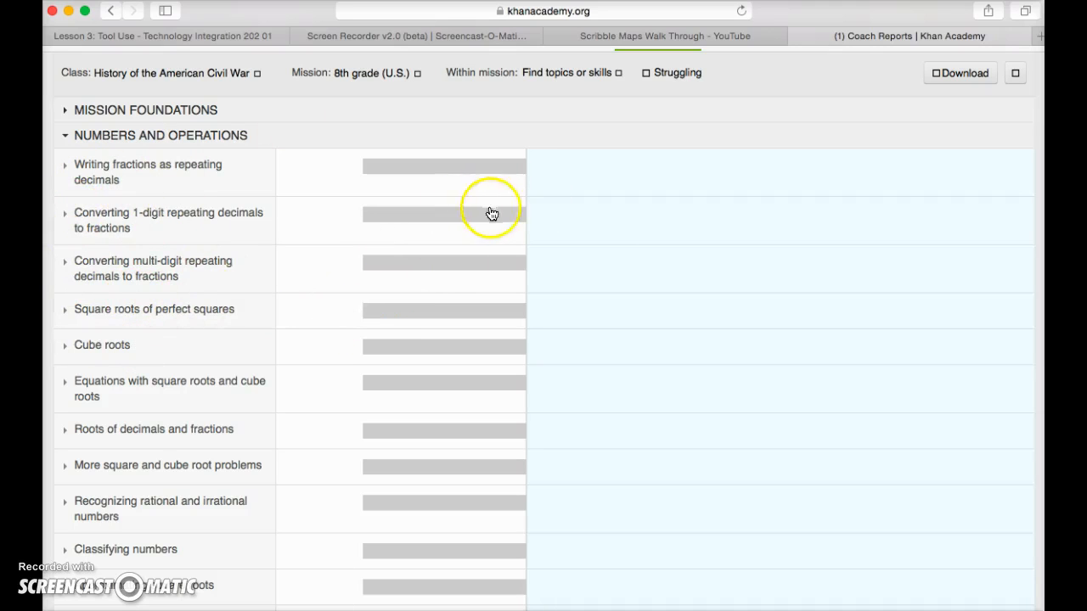
{"action": "scroll", "coordinate": [560, 267], "scroll_direction": "down", "scroll_amount": 2}
{"action": "scroll", "coordinate": [560, 268], "scroll_direction": "up", "scroll_amount": 4}
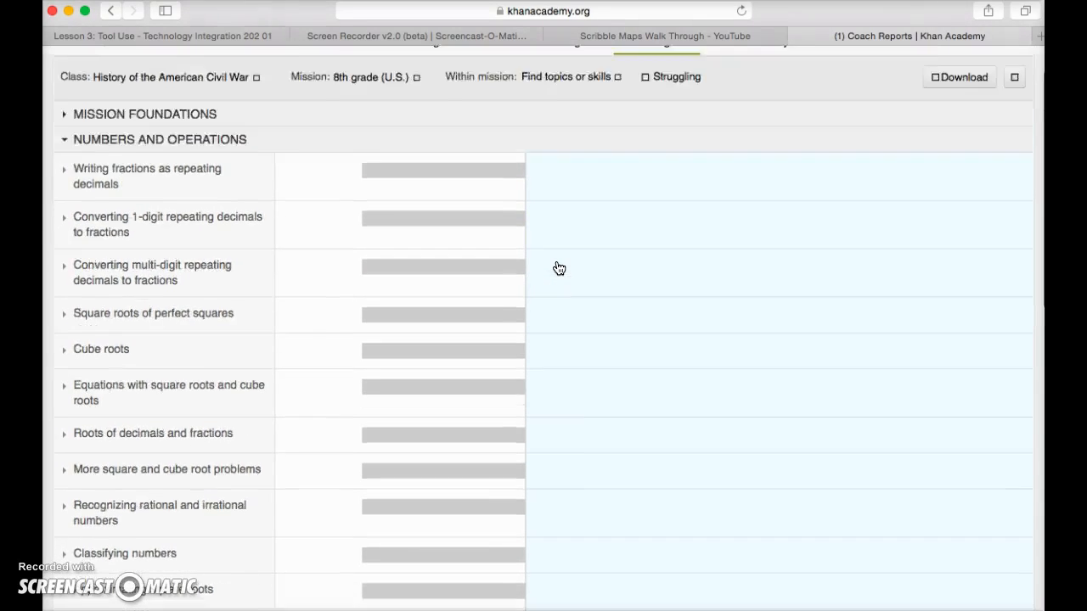
{"action": "scroll", "coordinate": [578, 297], "scroll_direction": "down", "scroll_amount": 15}
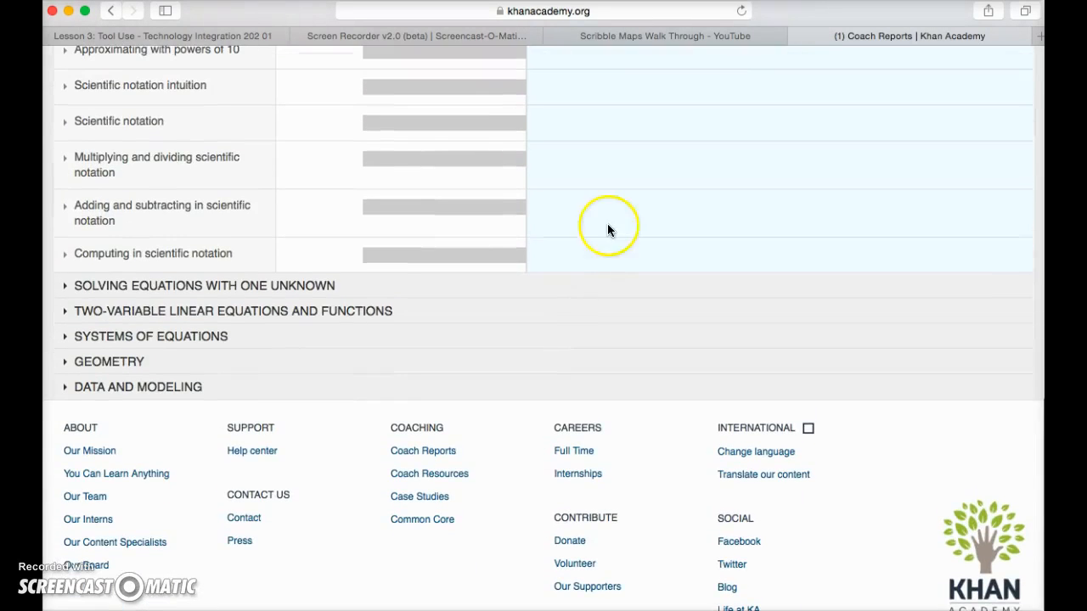
{"action": "scroll", "coordinate": [603, 242], "scroll_direction": "up", "scroll_amount": 15}
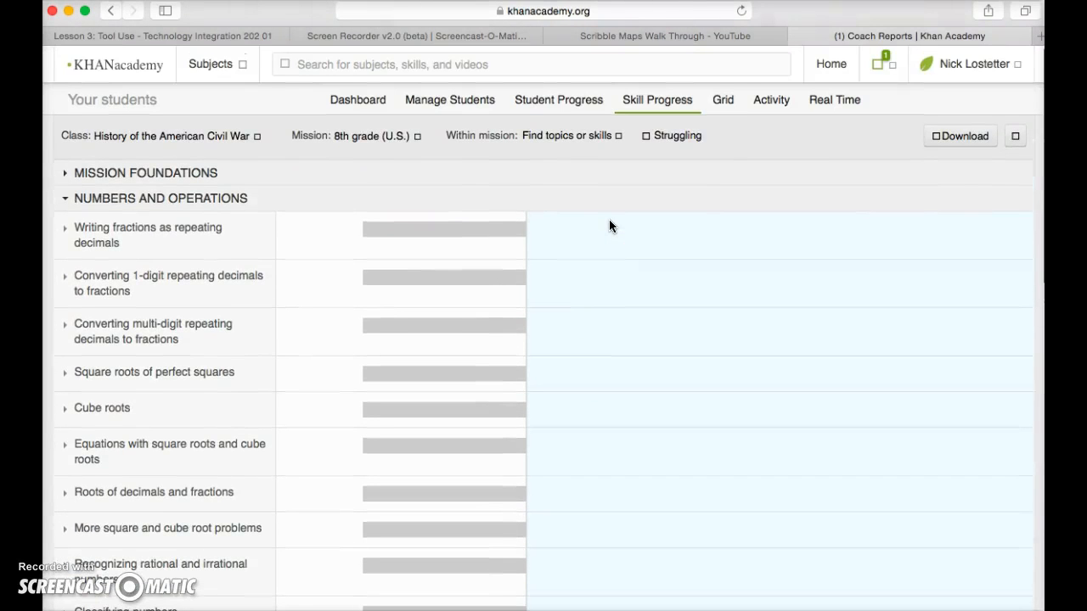
Check the class's Grid report and its Activity report for time spent per student.
{"action": "left_click", "coordinate": [723, 106]}
{"action": "left_click", "coordinate": [541, 259]}
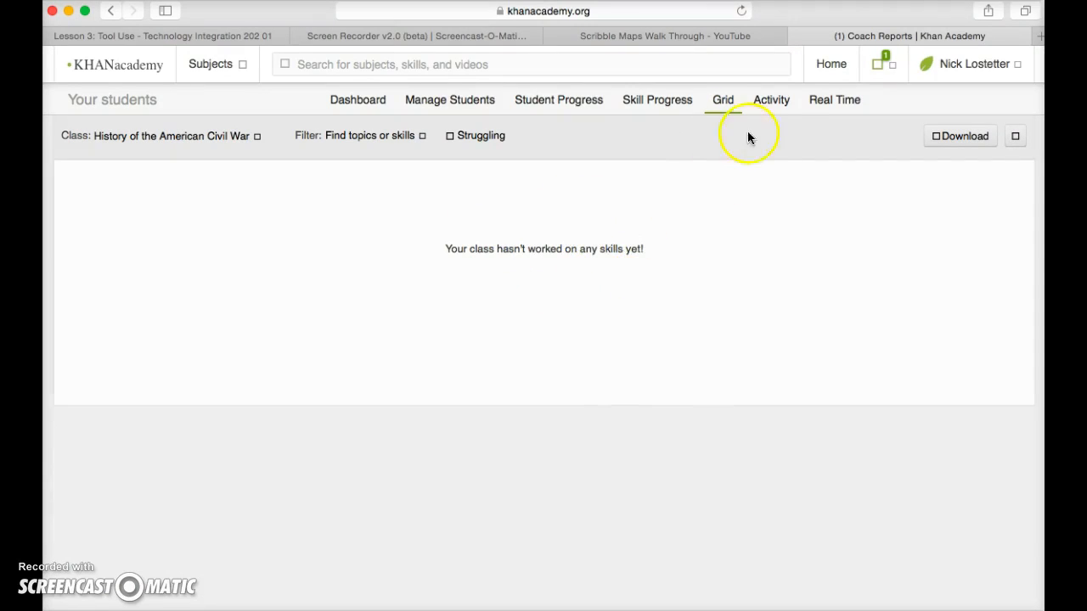
{"action": "left_click", "coordinate": [775, 106]}
{"action": "left_click", "coordinate": [702, 339]}
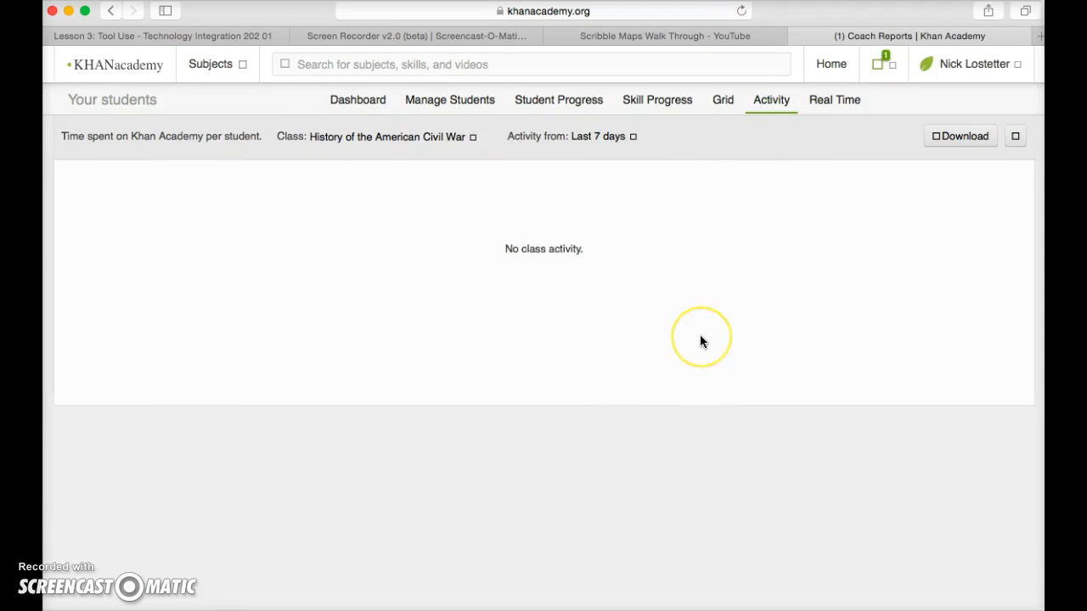
{"action": "left_click", "coordinate": [535, 242]}
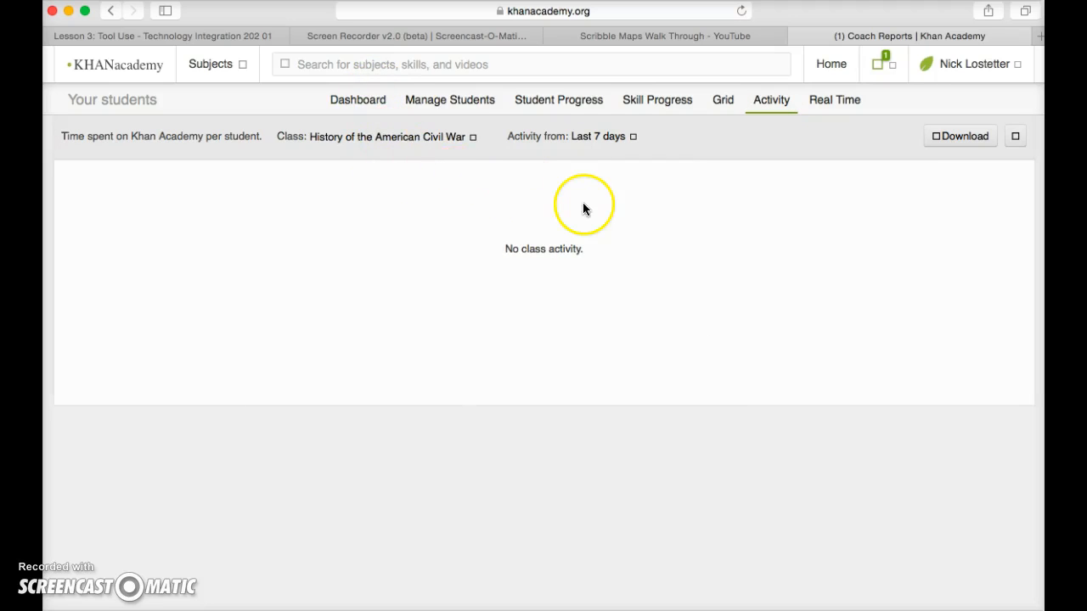
View the 8th grade (U.S.) content from the dashboard's class card and look through its topics.
{"action": "left_click", "coordinate": [380, 103]}
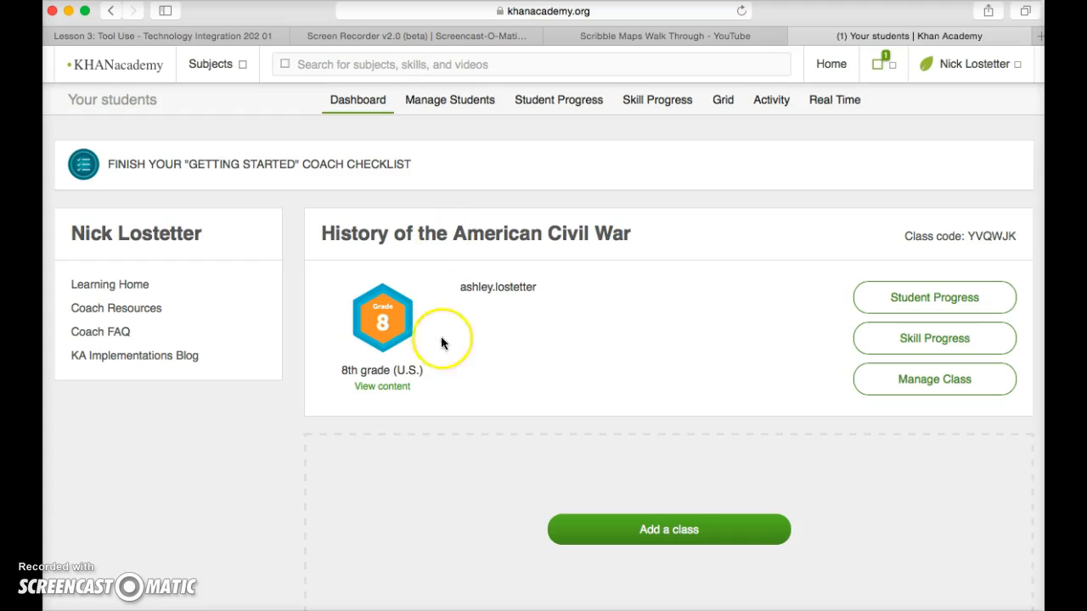
{"action": "left_click", "coordinate": [380, 389]}
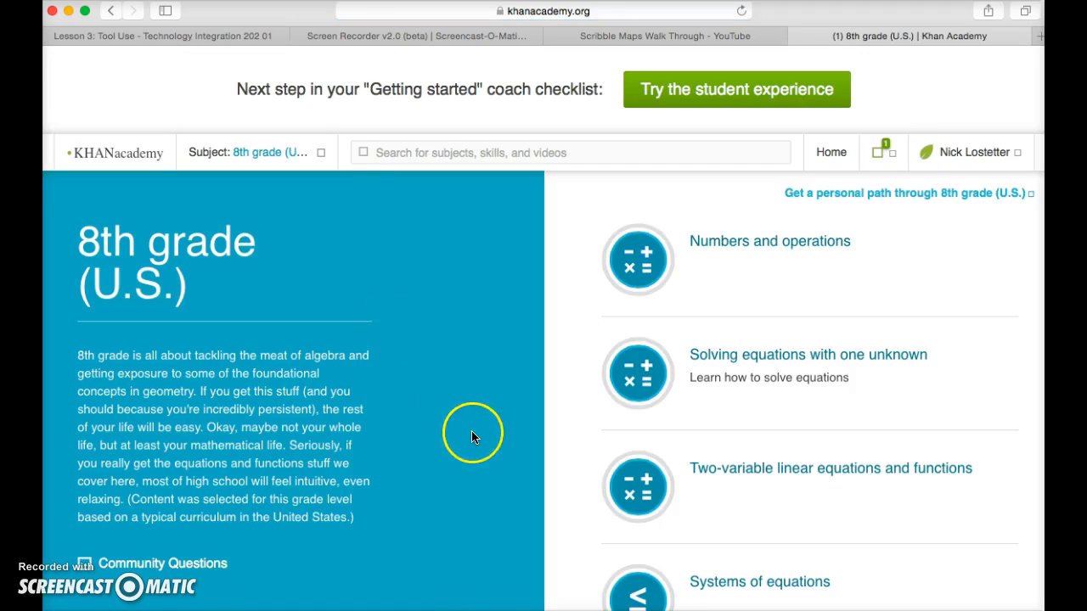
{"action": "scroll", "coordinate": [471, 430], "scroll_direction": "down", "scroll_amount": 1}
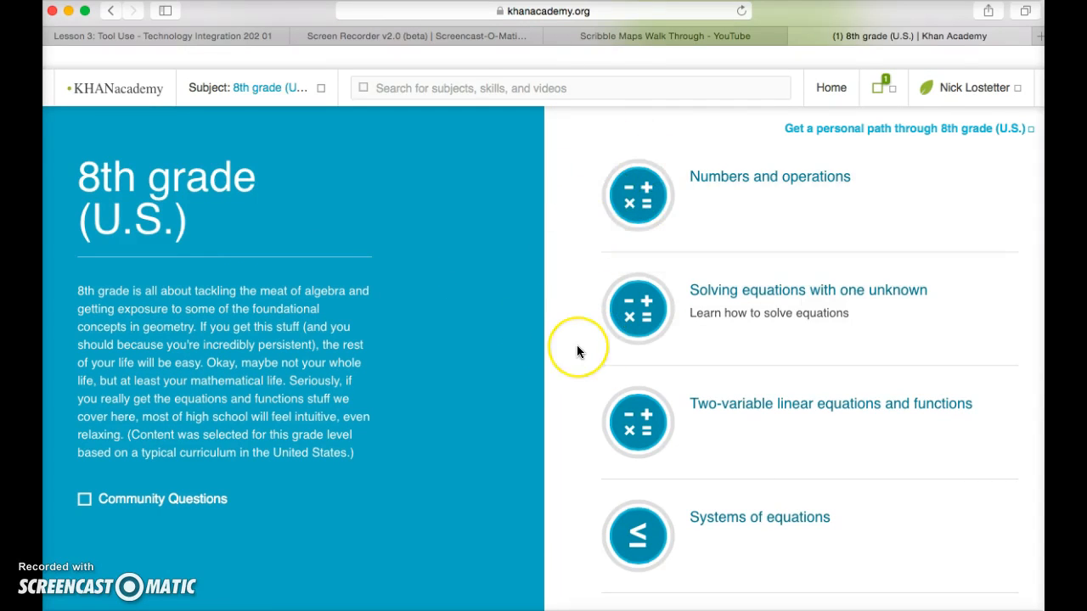
{"action": "scroll", "coordinate": [577, 345], "scroll_direction": "down", "scroll_amount": 5}
{"action": "scroll", "coordinate": [576, 351], "scroll_direction": "down", "scroll_amount": 3}
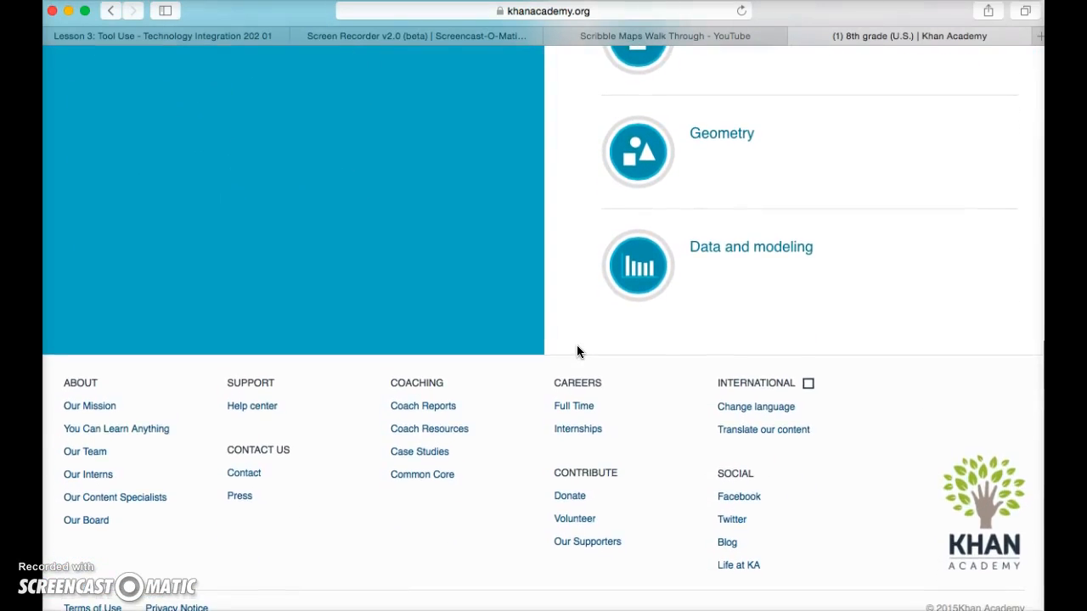
{"action": "scroll", "coordinate": [576, 352], "scroll_direction": "up", "scroll_amount": 5}
{"action": "scroll", "coordinate": [576, 347], "scroll_direction": "up", "scroll_amount": 3}
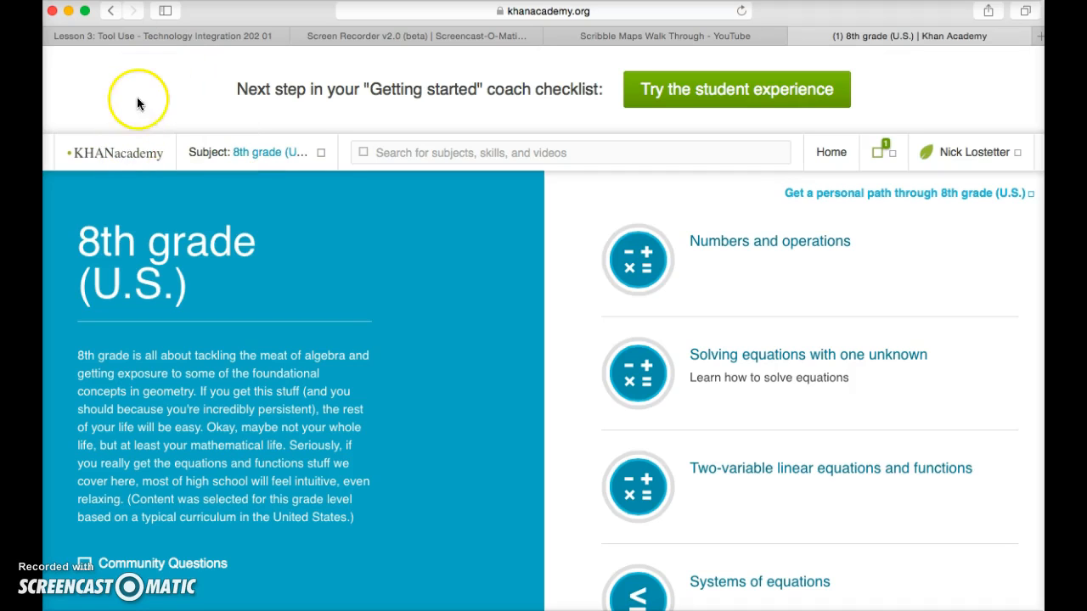
Return to the coach dashboard and create a new class named "history".
{"action": "left_click", "coordinate": [125, 158]}
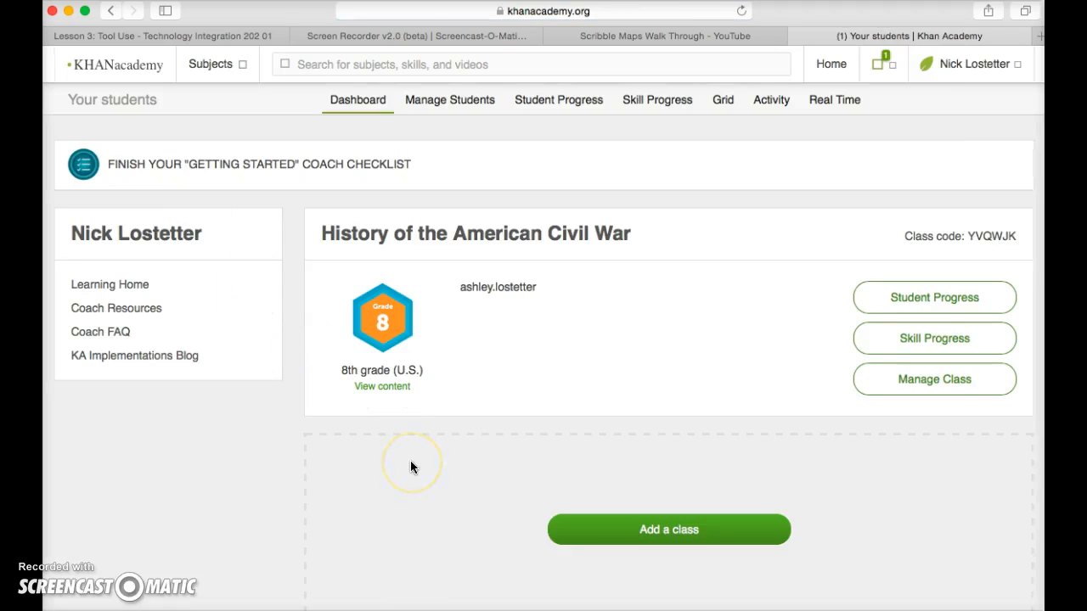
{"action": "scroll", "coordinate": [410, 461], "scroll_direction": "down", "scroll_amount": 3}
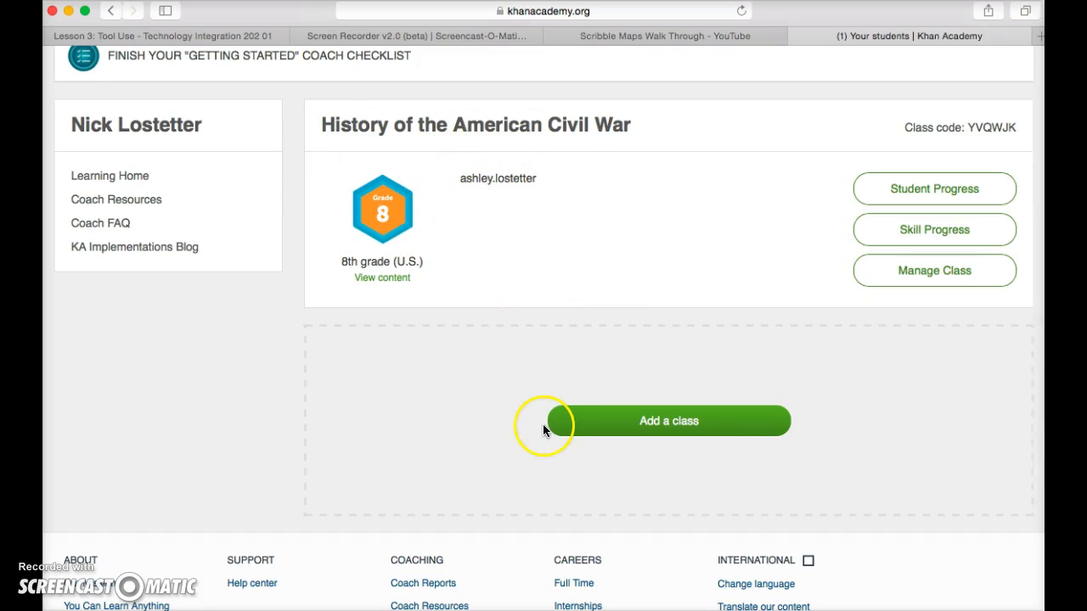
{"action": "left_click", "coordinate": [594, 426]}
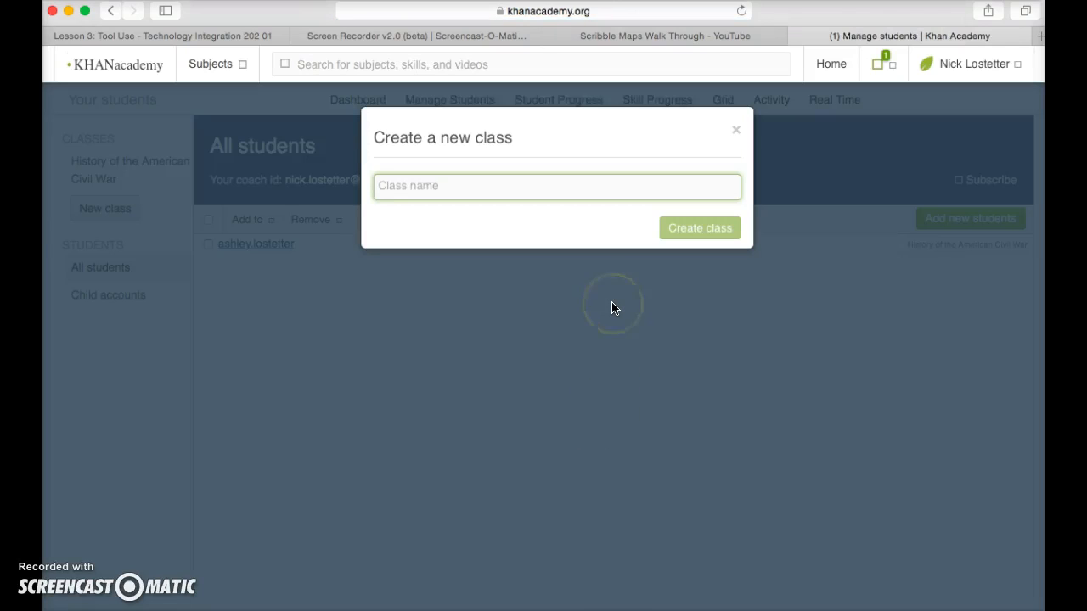
{"action": "type", "text": "hi"}
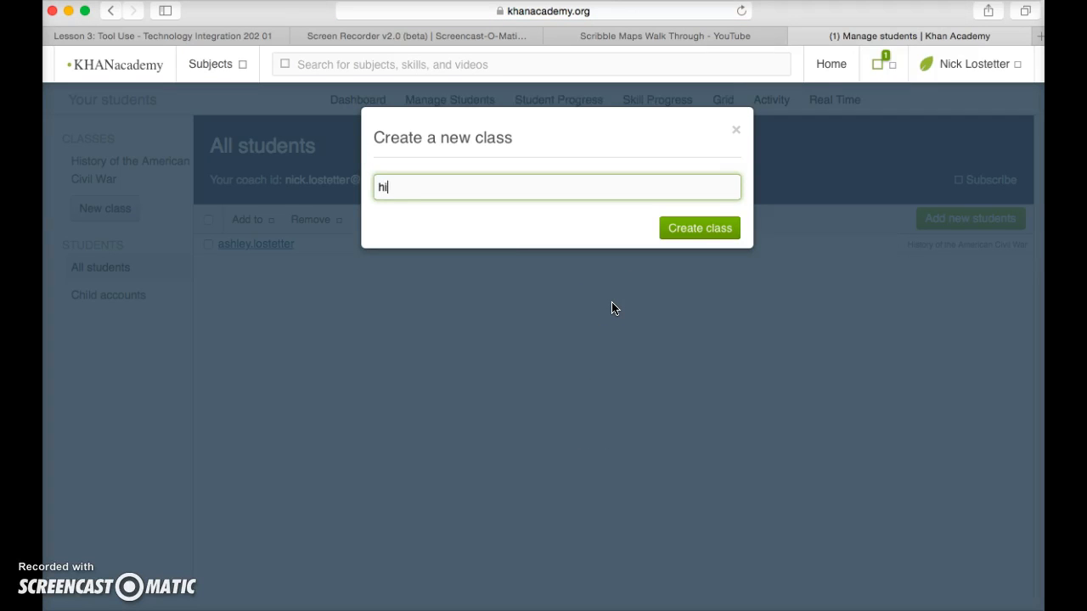
{"action": "type", "text": "story"}
{"action": "left_click", "coordinate": [641, 308]}
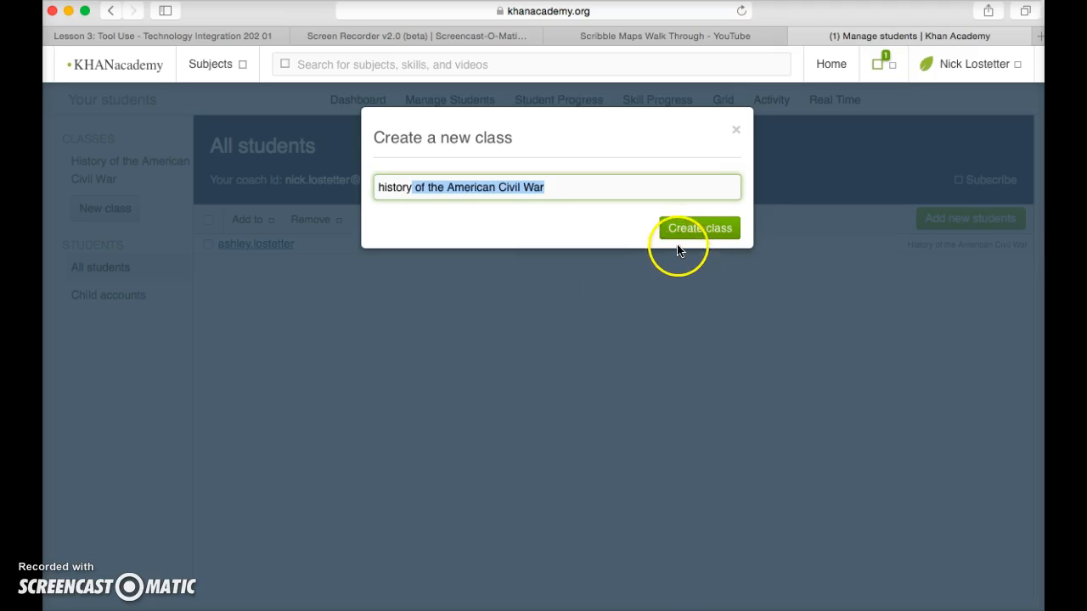
{"action": "key", "text": "BackSpace"}
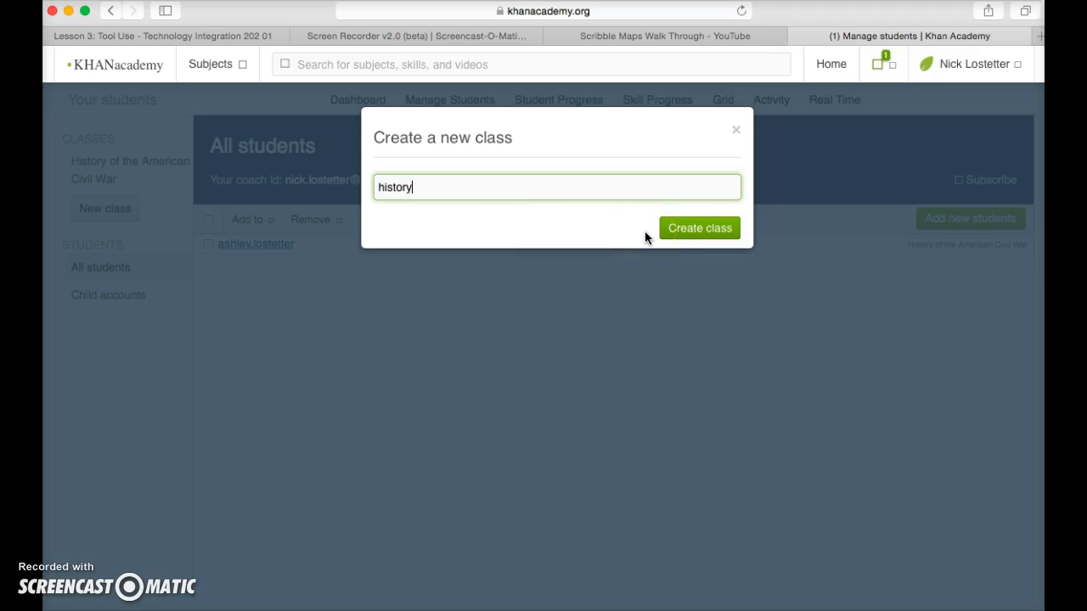
{"action": "left_click", "coordinate": [675, 230]}
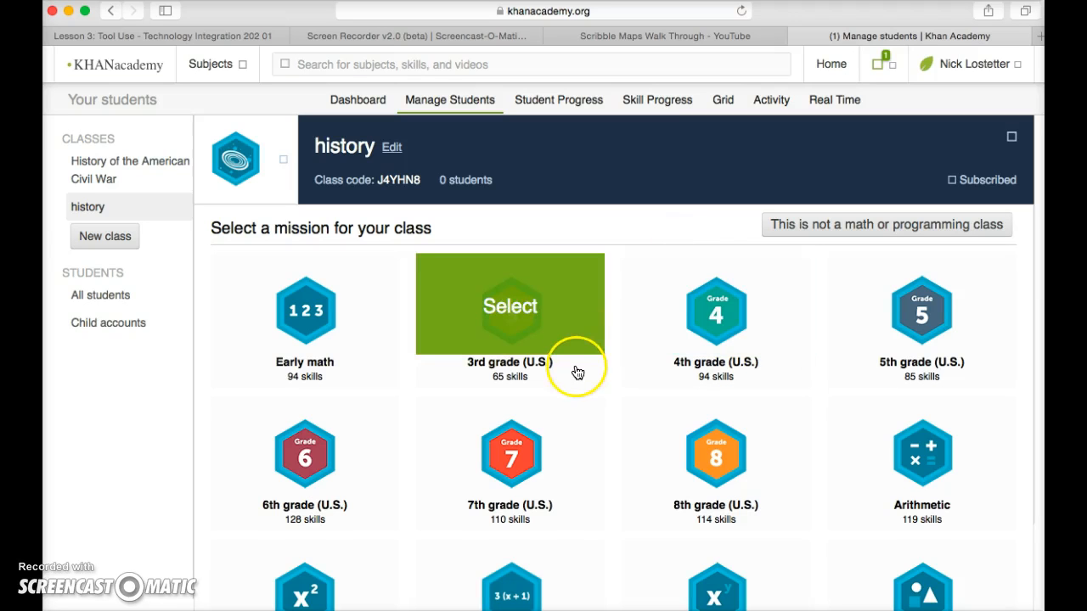
Browse the missions offered for the "history" class, from Early math through the calculus, programming and Hour of Code options.
{"action": "scroll", "coordinate": [586, 451], "scroll_direction": "down", "scroll_amount": 3}
{"action": "scroll", "coordinate": [589, 451], "scroll_direction": "down", "scroll_amount": 8}
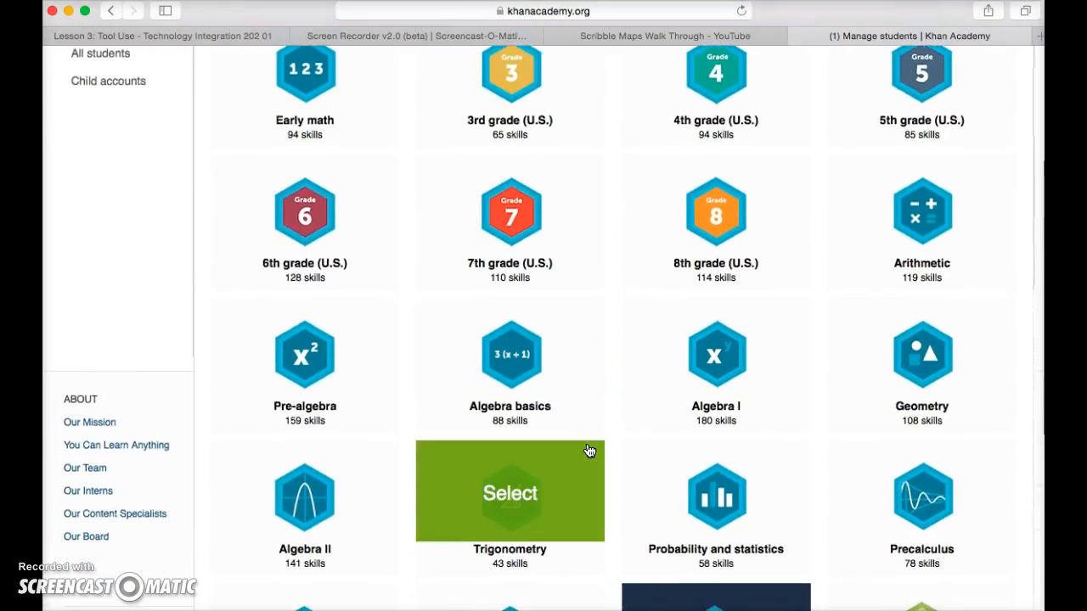
{"action": "scroll", "coordinate": [589, 451], "scroll_direction": "down", "scroll_amount": 3}
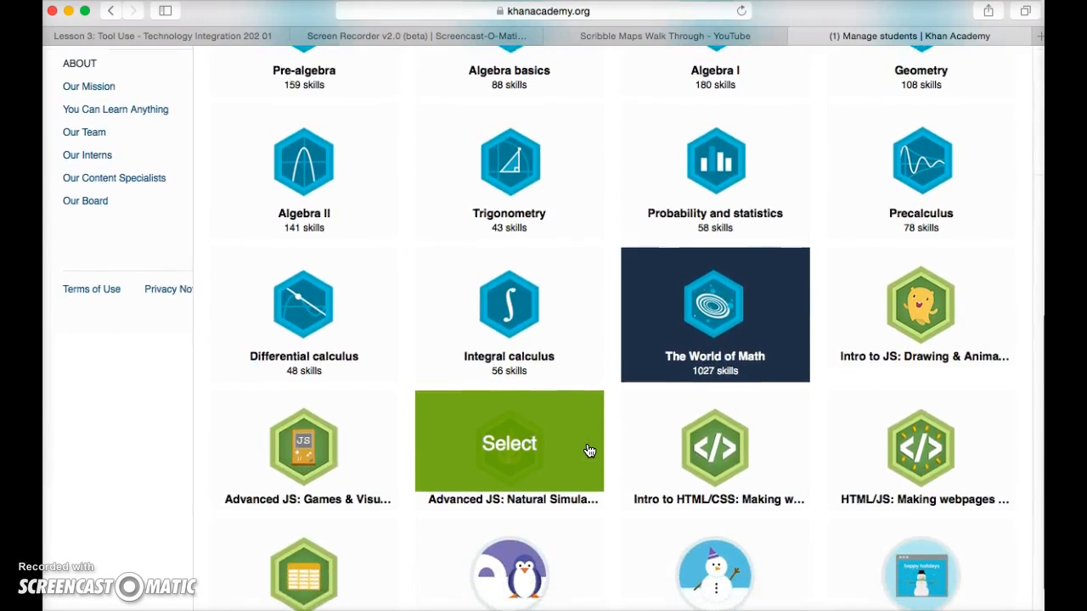
{"action": "scroll", "coordinate": [589, 451], "scroll_direction": "up", "scroll_amount": 10}
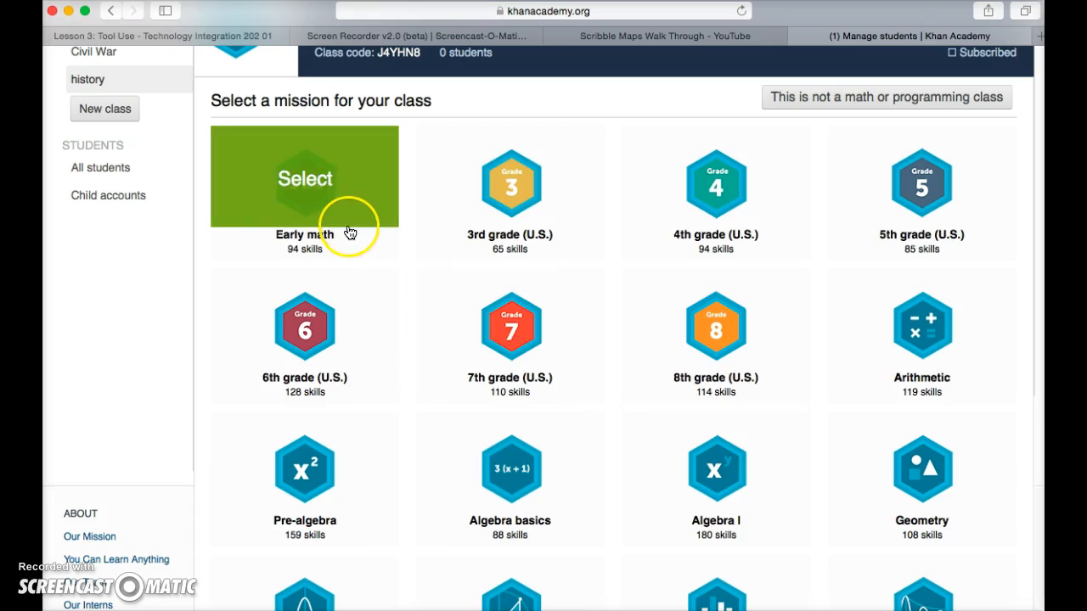
{"action": "scroll", "coordinate": [373, 357], "scroll_direction": "down", "scroll_amount": 10}
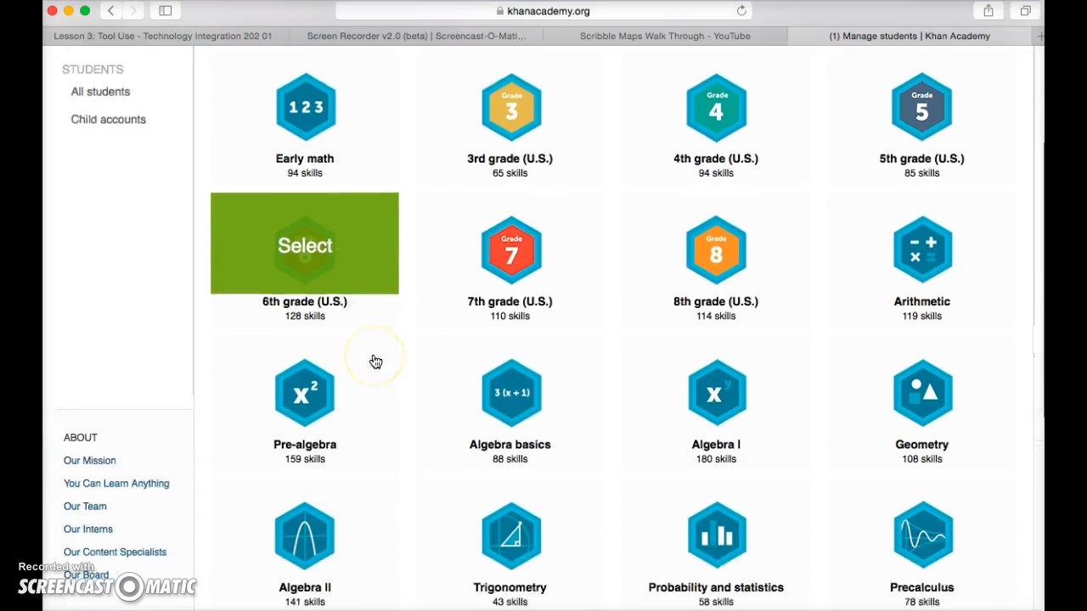
{"action": "scroll", "coordinate": [375, 357], "scroll_direction": "down", "scroll_amount": 2}
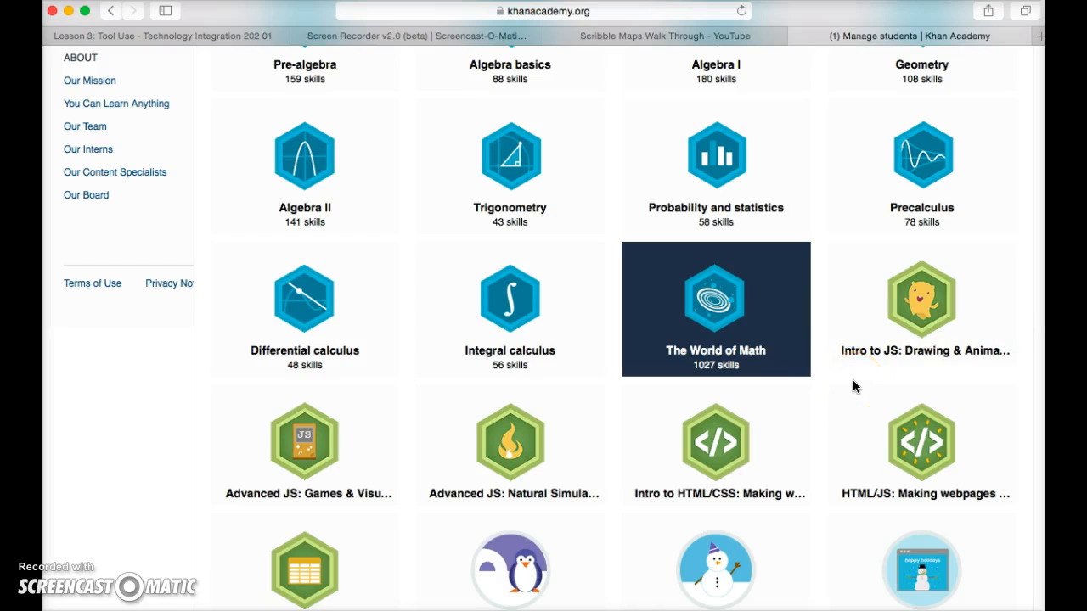
{"action": "scroll", "coordinate": [853, 386], "scroll_direction": "down", "scroll_amount": 3}
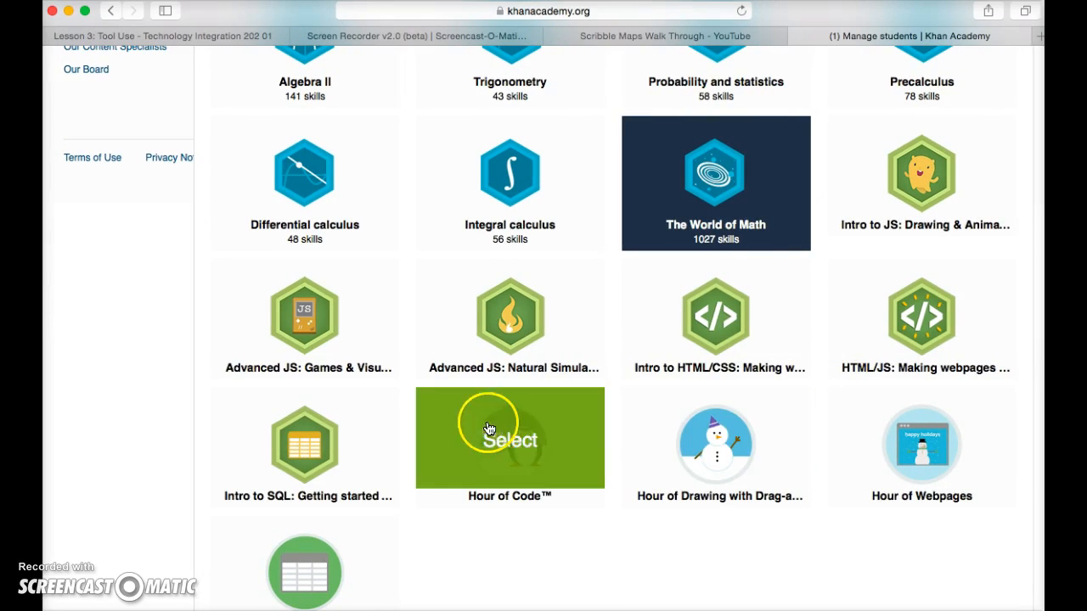
{"action": "scroll", "coordinate": [416, 542], "scroll_direction": "down", "scroll_amount": 1}
{"action": "scroll", "coordinate": [416, 542], "scroll_direction": "up", "scroll_amount": 1}
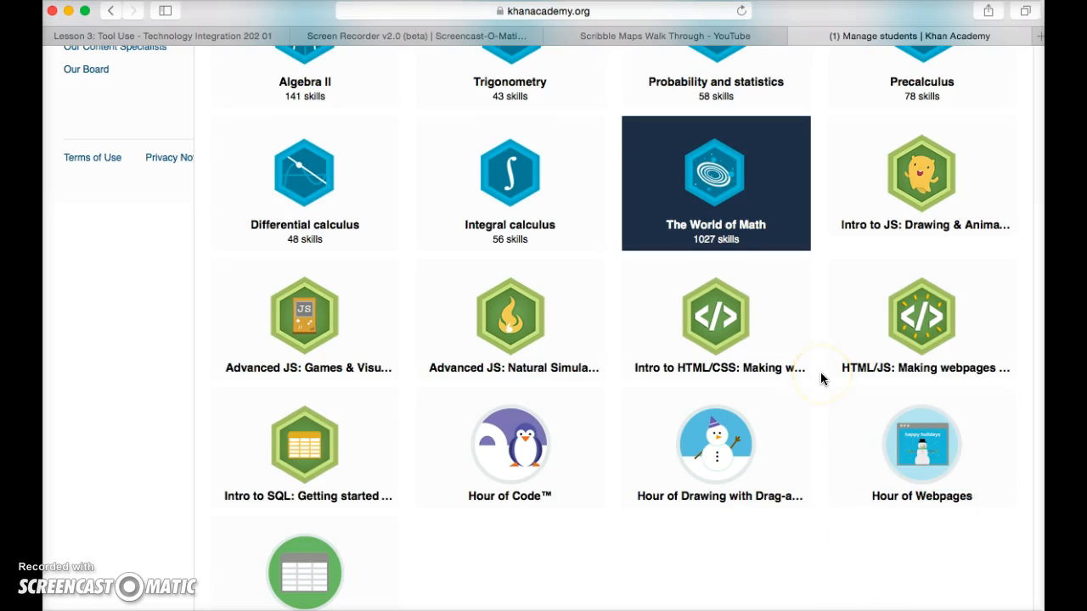
{"action": "scroll", "coordinate": [821, 378], "scroll_direction": "up", "scroll_amount": 6}
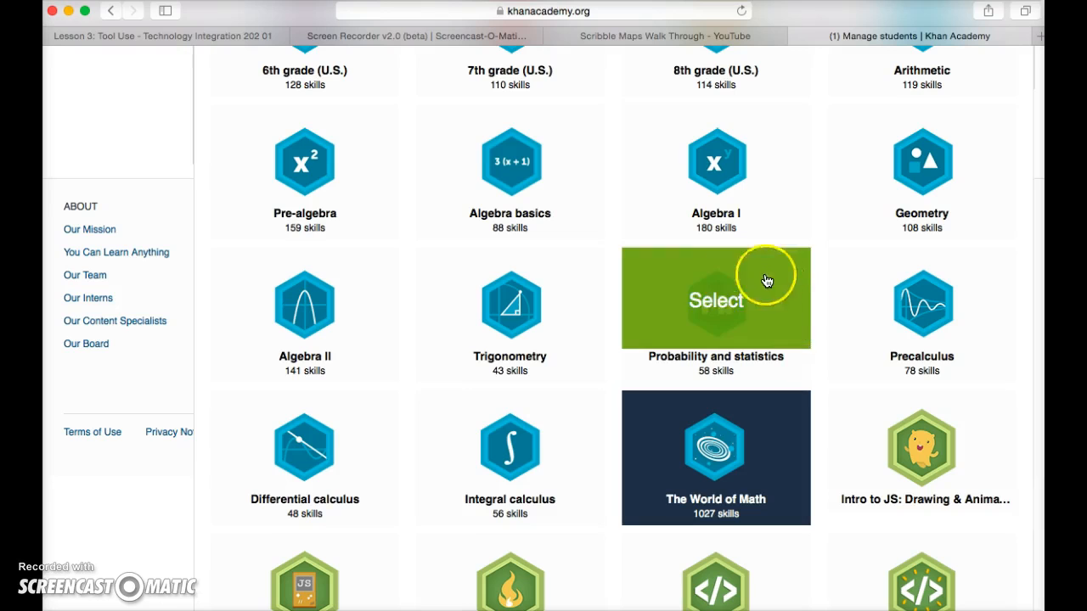
{"action": "scroll", "coordinate": [821, 344], "scroll_direction": "up", "scroll_amount": 1}
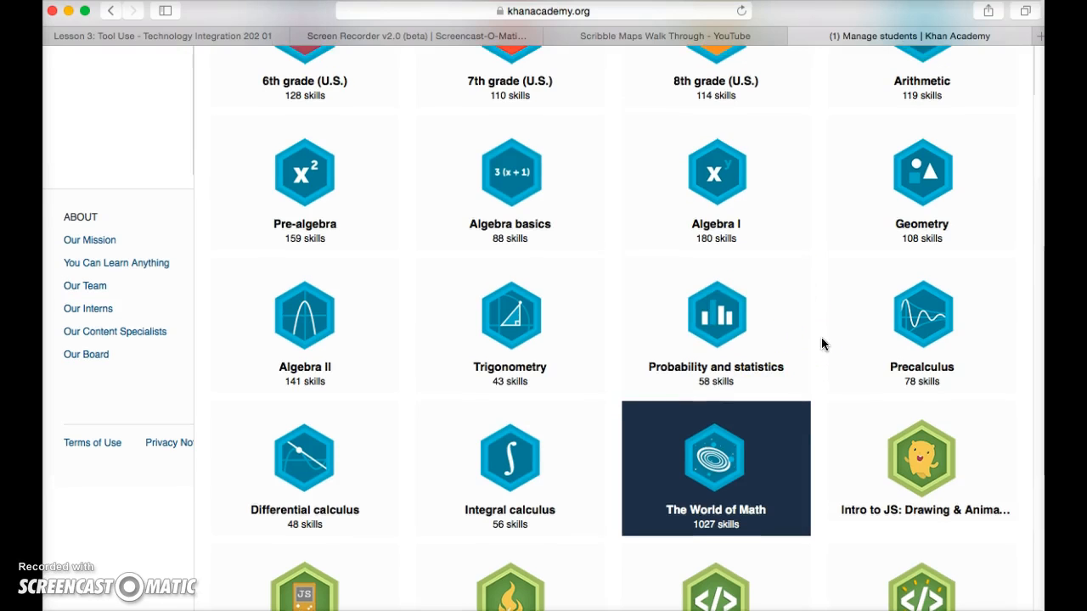
{"action": "scroll", "coordinate": [820, 344], "scroll_direction": "up", "scroll_amount": 1}
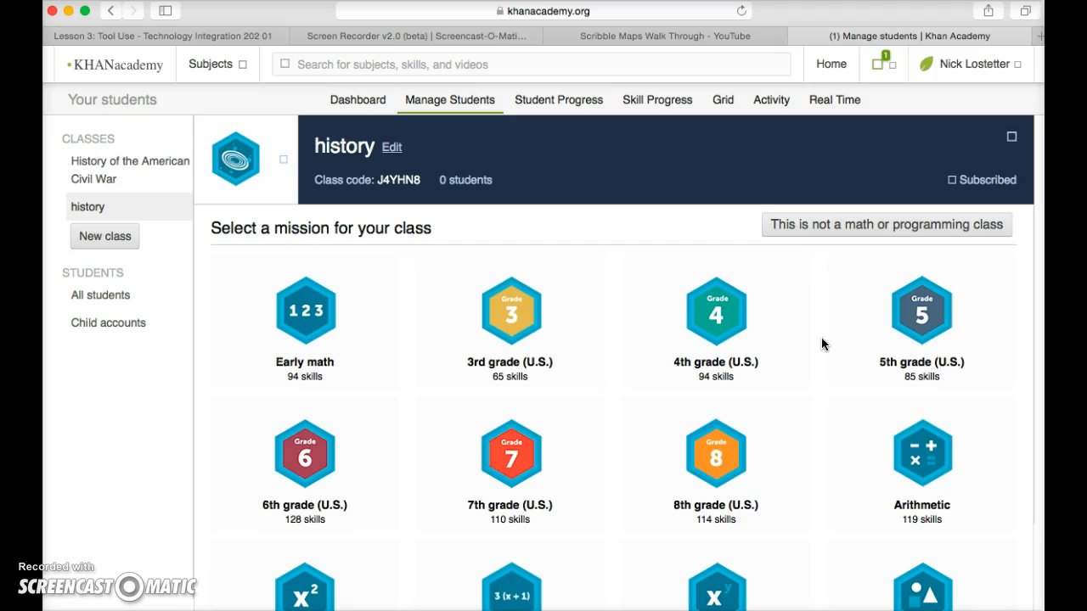
{"action": "scroll", "coordinate": [821, 338], "scroll_direction": "down", "scroll_amount": 10}
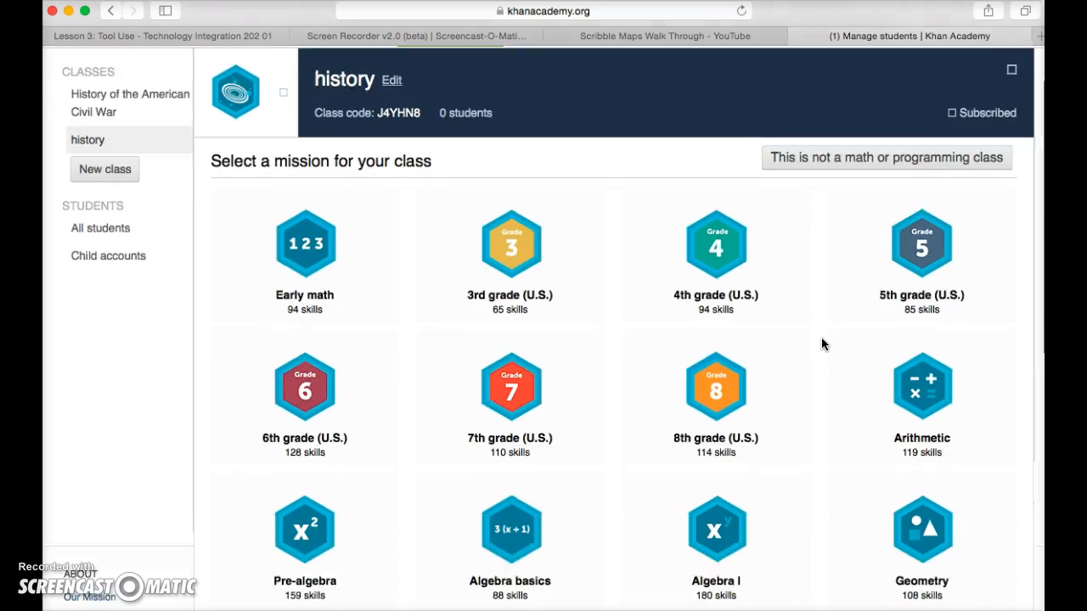
{"action": "scroll", "coordinate": [821, 339], "scroll_direction": "down", "scroll_amount": 1}
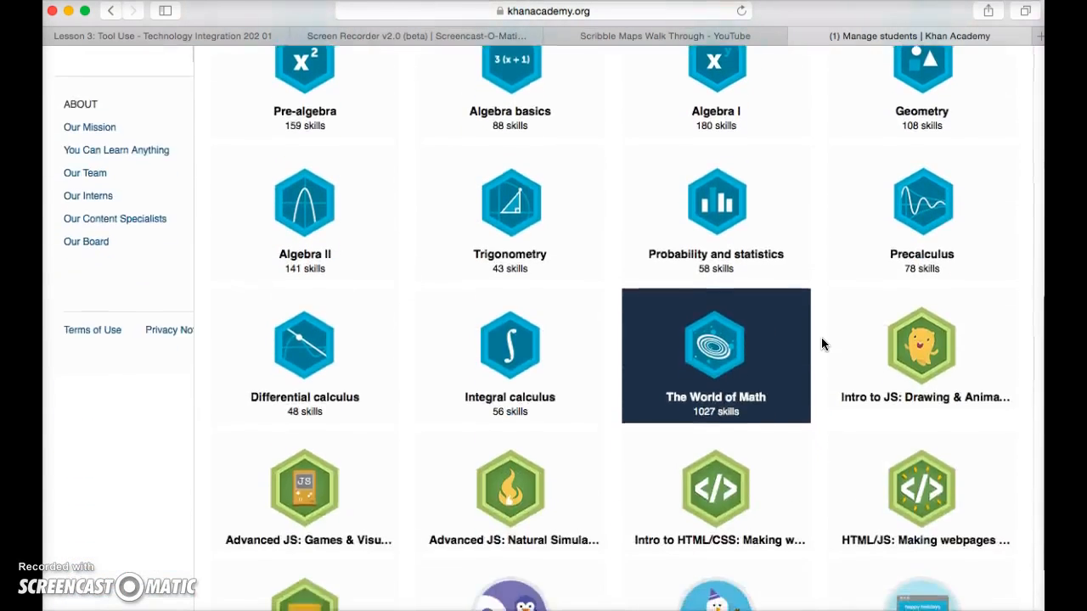
{"action": "scroll", "coordinate": [821, 340], "scroll_direction": "up", "scroll_amount": 11}
Check the mission choices of the History of the American Civil War class, and return to its student invitation page.
{"action": "left_click", "coordinate": [745, 332]}
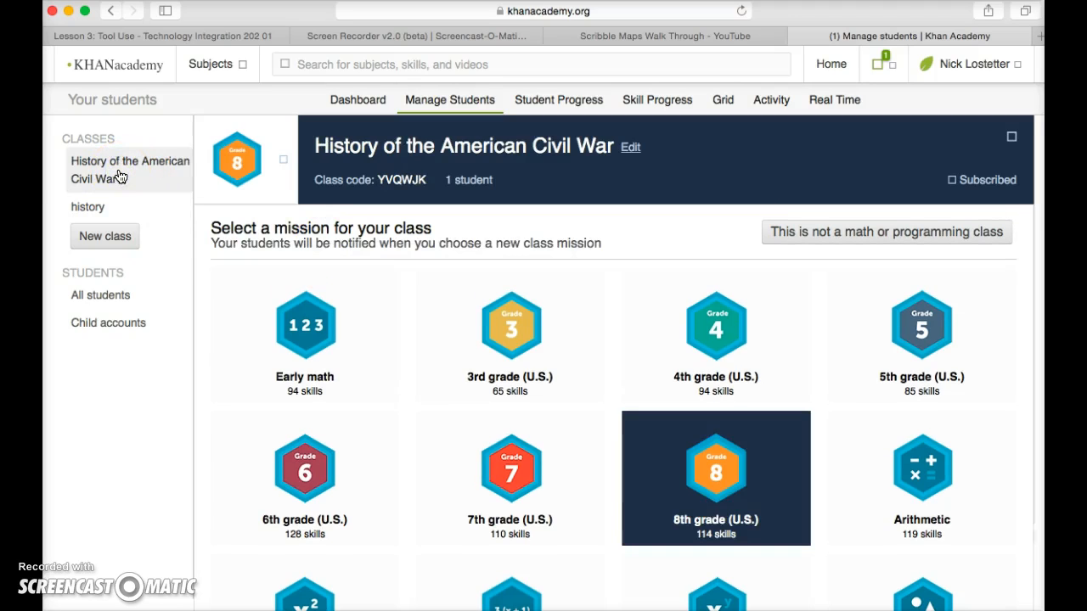
{"action": "left_click", "coordinate": [231, 162]}
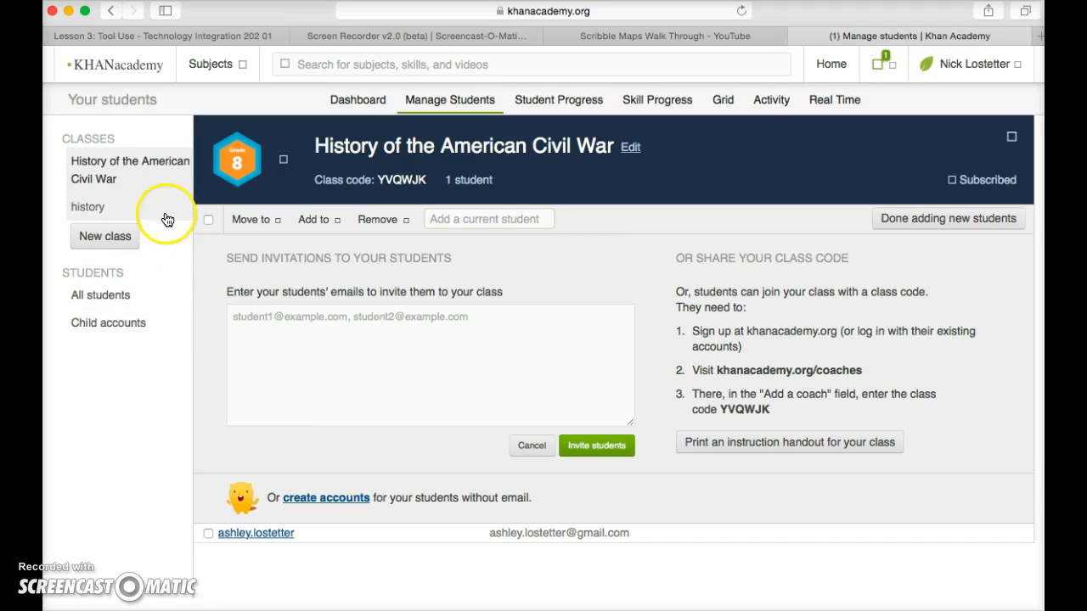
Return to the coach dashboard and review the class cards for "history" and History of the American Civil War.
{"action": "left_click", "coordinate": [364, 104]}
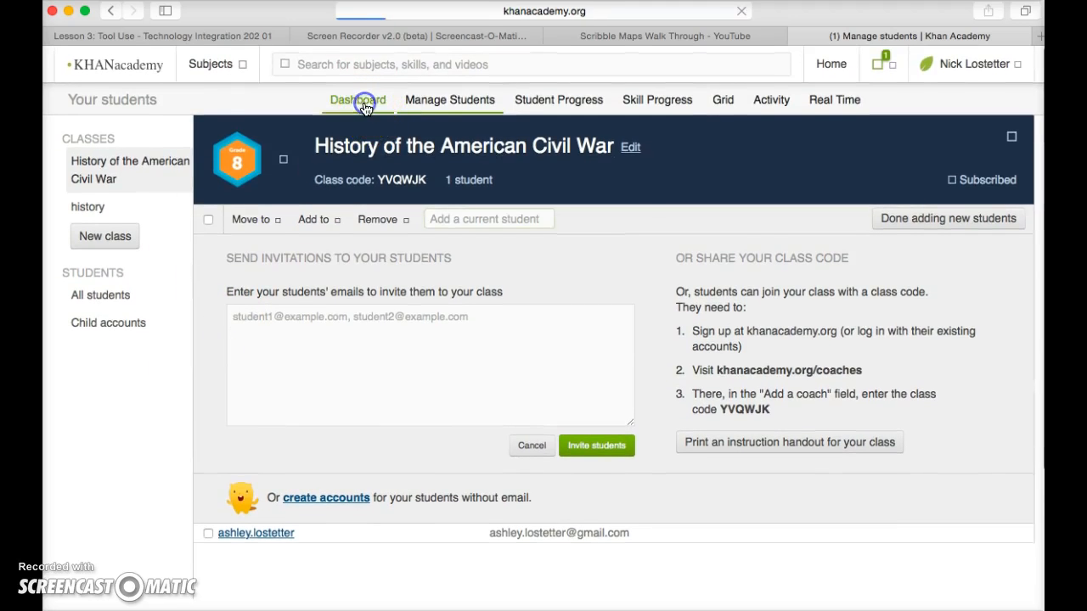
{"action": "scroll", "coordinate": [516, 280], "scroll_direction": "down", "scroll_amount": 2}
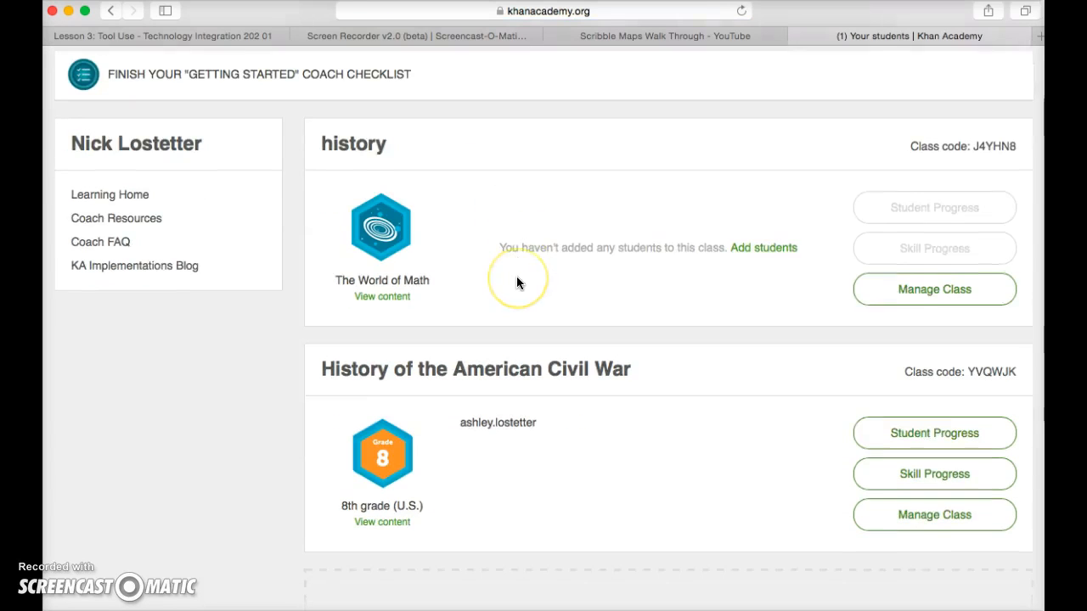
{"action": "scroll", "coordinate": [518, 283], "scroll_direction": "down", "scroll_amount": 1}
{"action": "scroll", "coordinate": [516, 283], "scroll_direction": "up", "scroll_amount": 1}
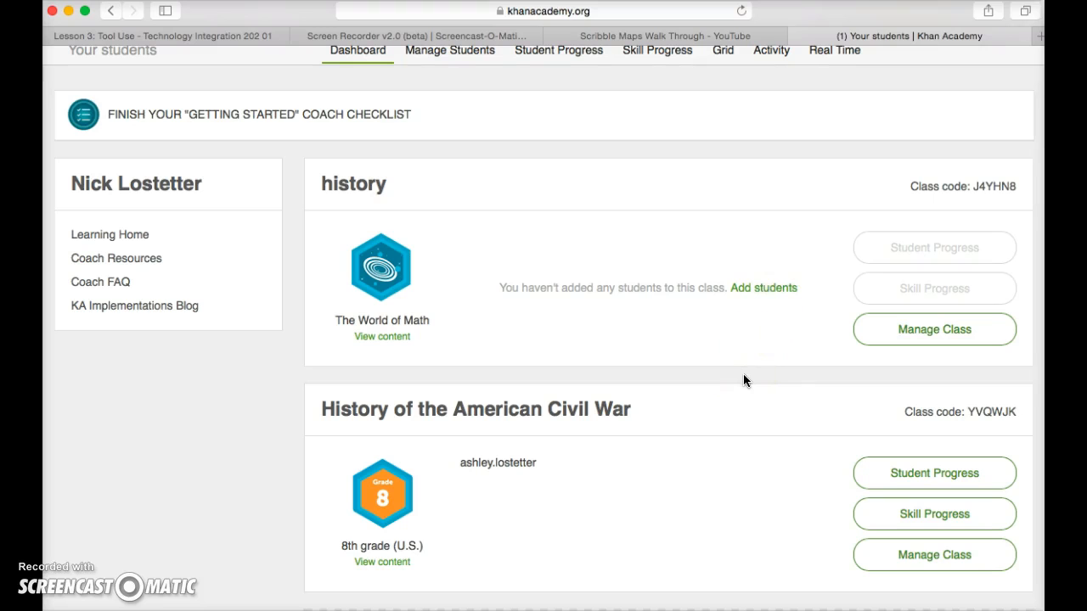
{"action": "scroll", "coordinate": [743, 379], "scroll_direction": "down", "scroll_amount": 4}
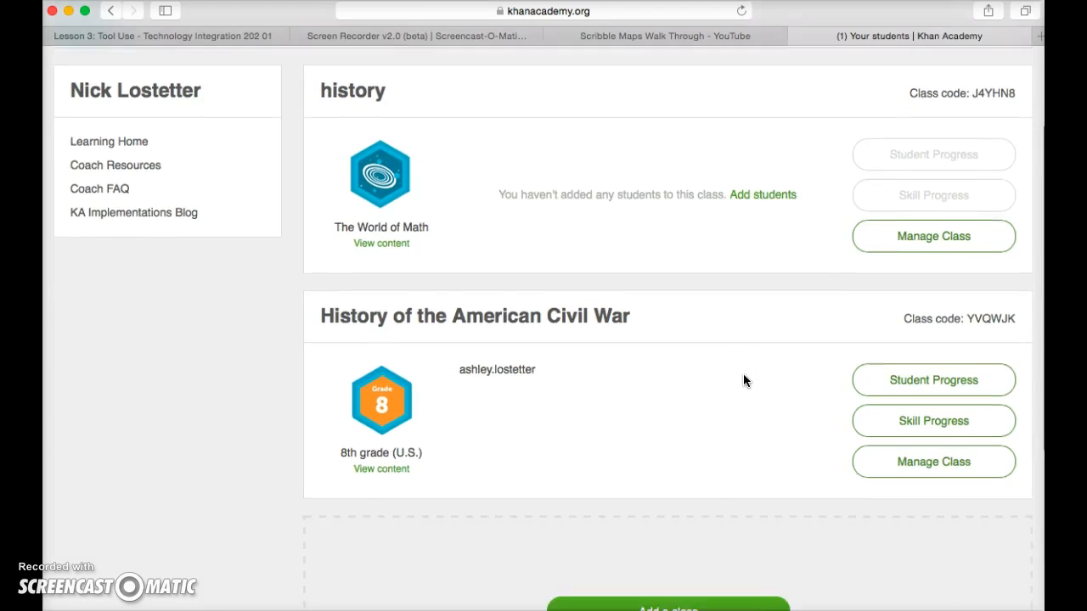
{"action": "scroll", "coordinate": [743, 380], "scroll_direction": "down", "scroll_amount": 5}
{"action": "scroll", "coordinate": [743, 380], "scroll_direction": "up", "scroll_amount": 10}
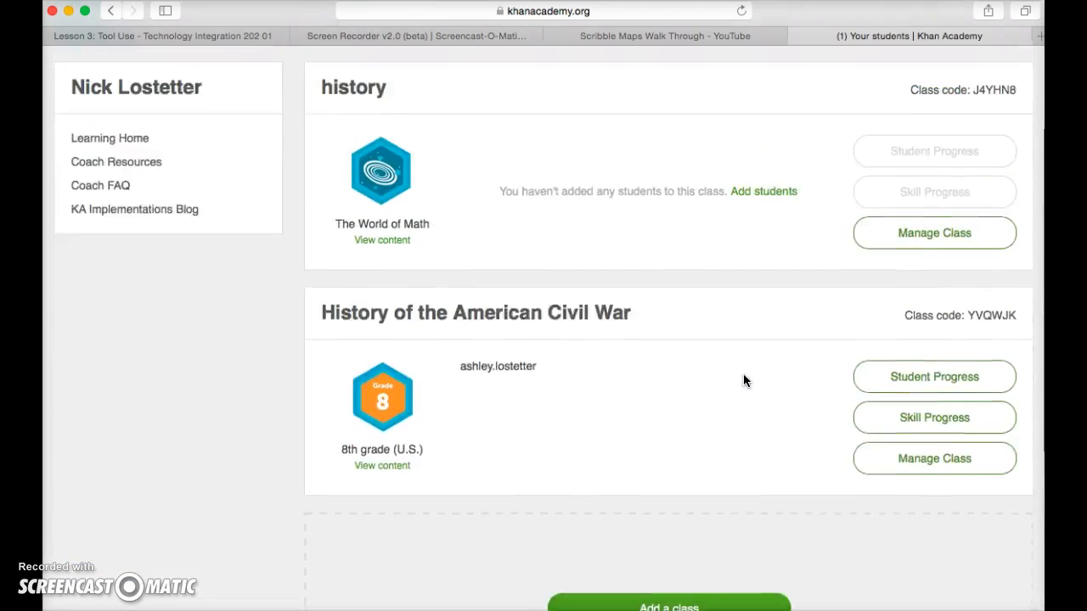
{"action": "scroll", "coordinate": [743, 380], "scroll_direction": "up", "scroll_amount": 1}
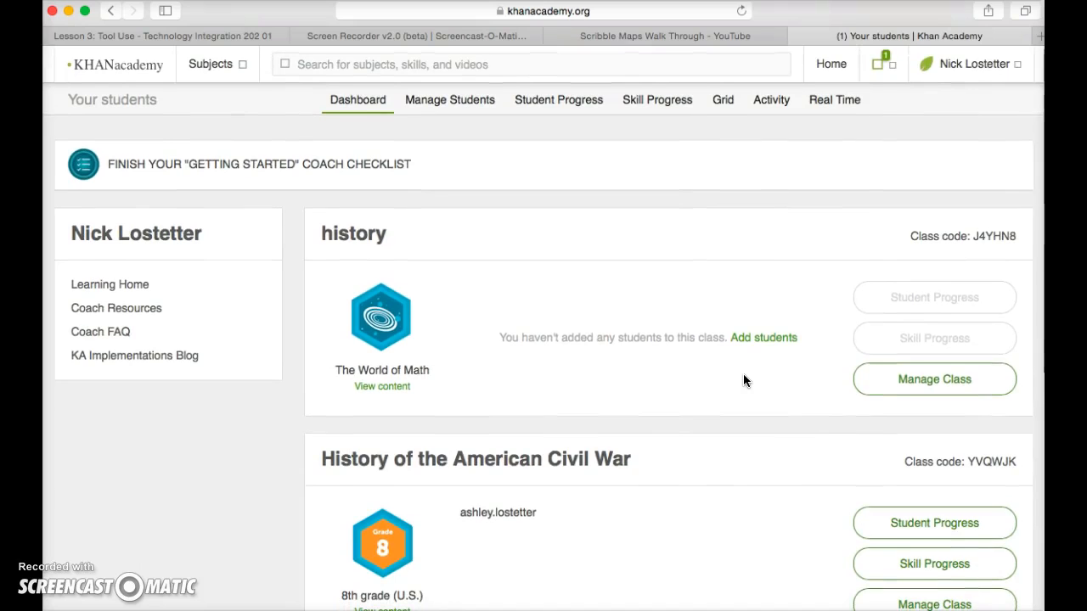